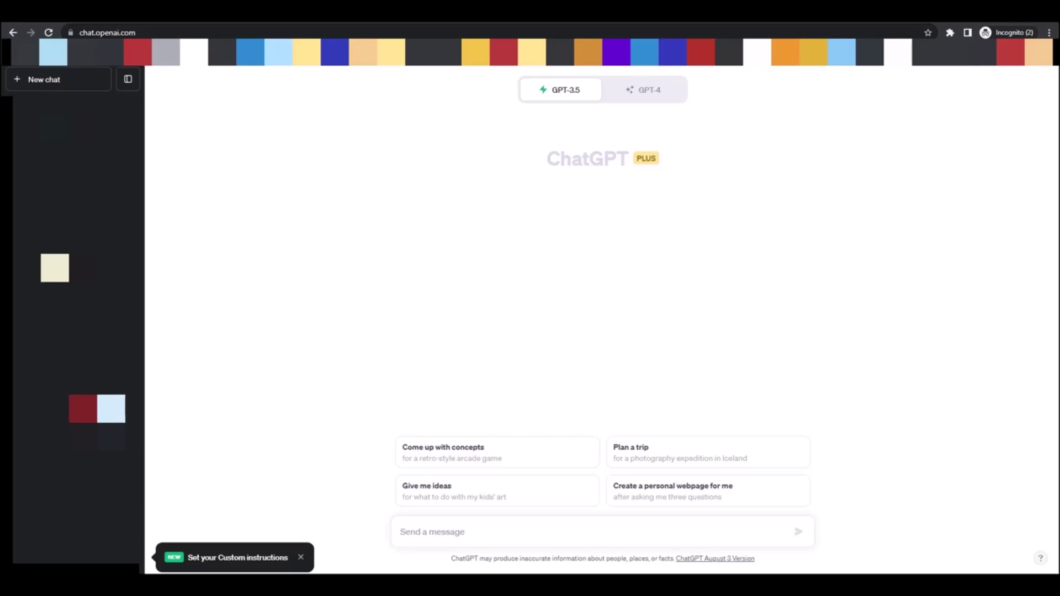
Copy the body text of Blog Post Prompt #1 from the Word prompts document.
mouse_move(742, 585)
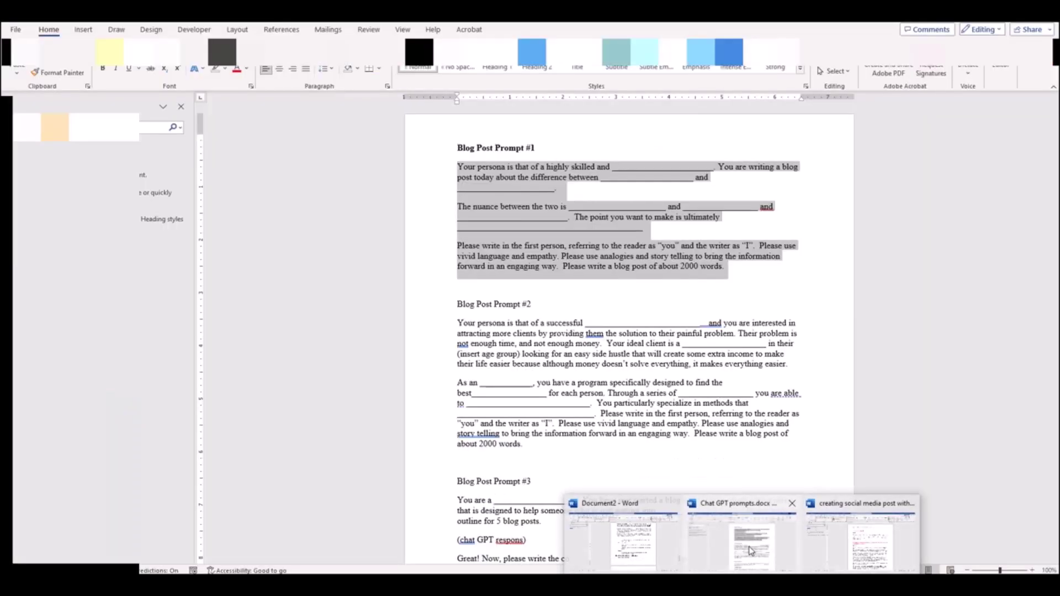
left_click(742, 539)
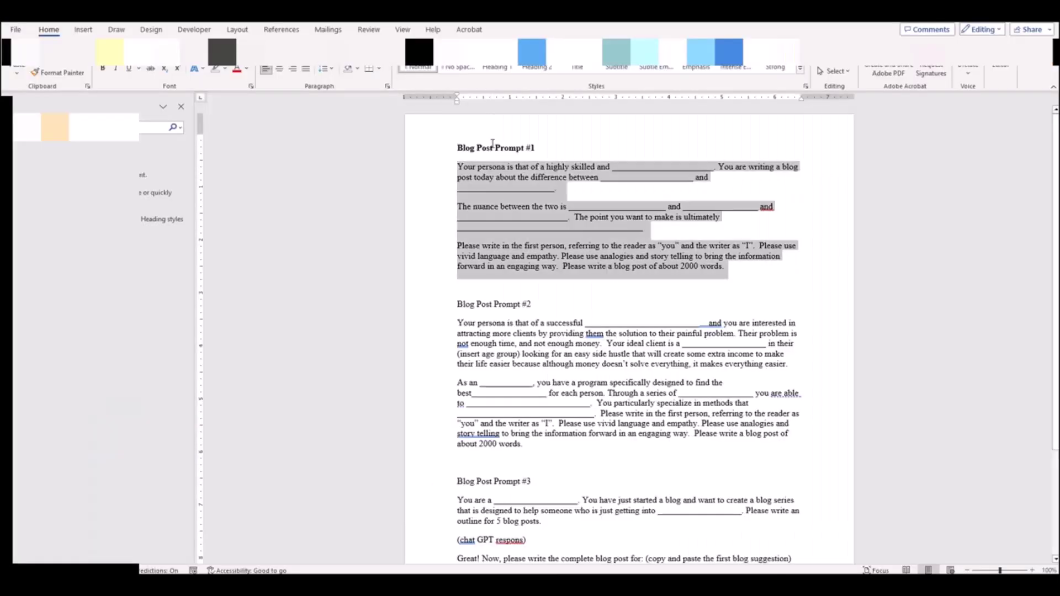
left_click(444, 171)
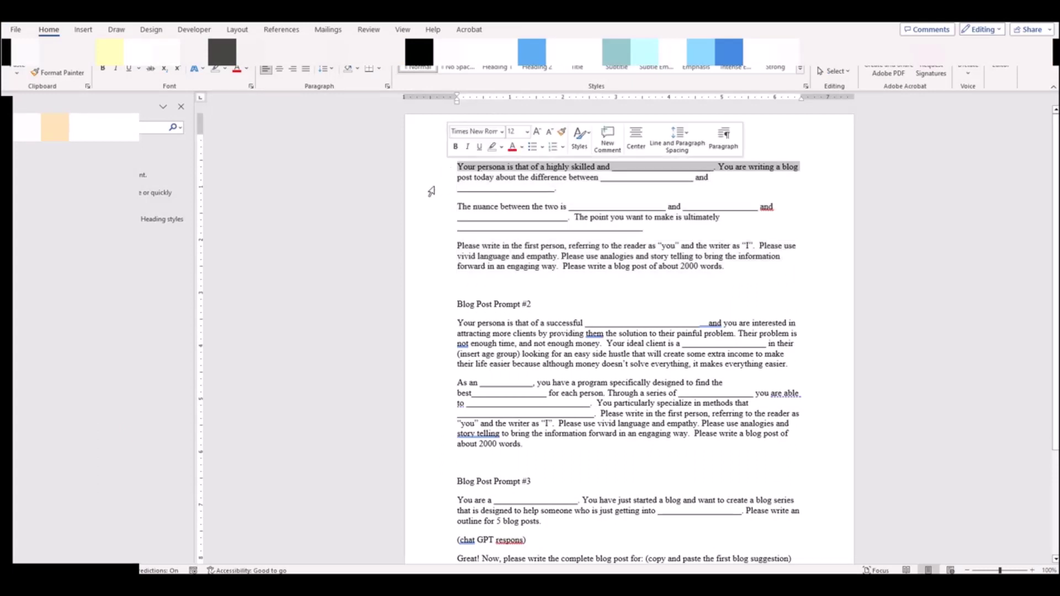
left_click(431, 190)
left_click_drag(728, 269, 456, 167)
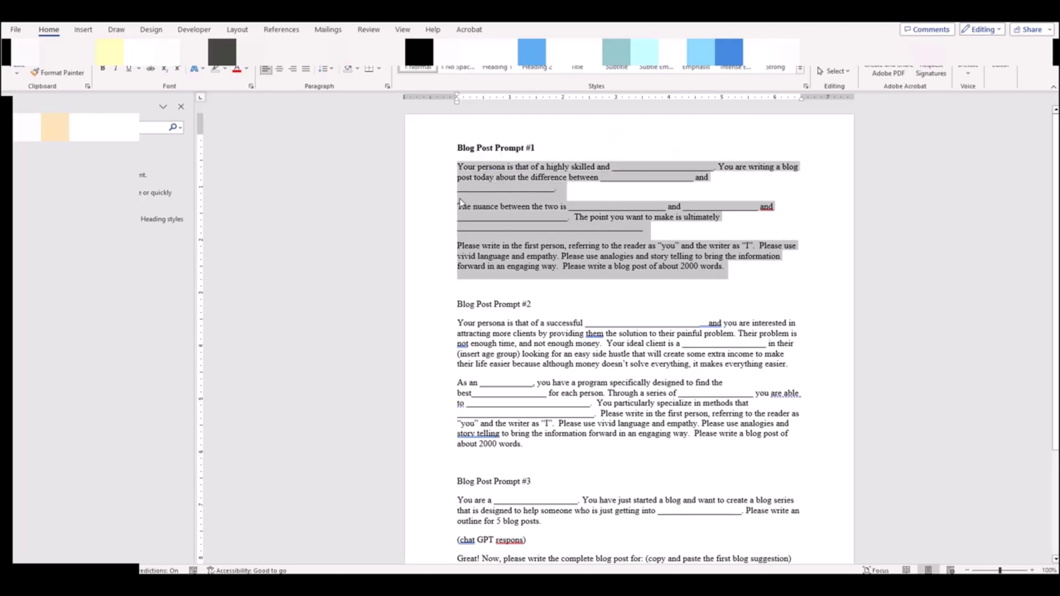
left_click(795, 585)
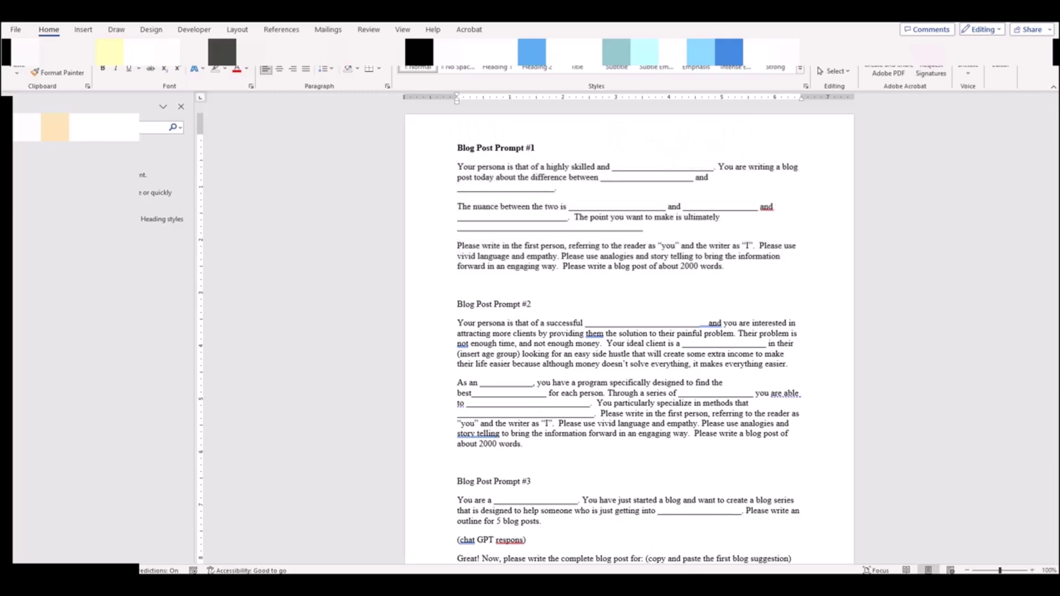
Paste Blog Post Prompt #1 into the ChatGPT message box.
left_click(789, 544)
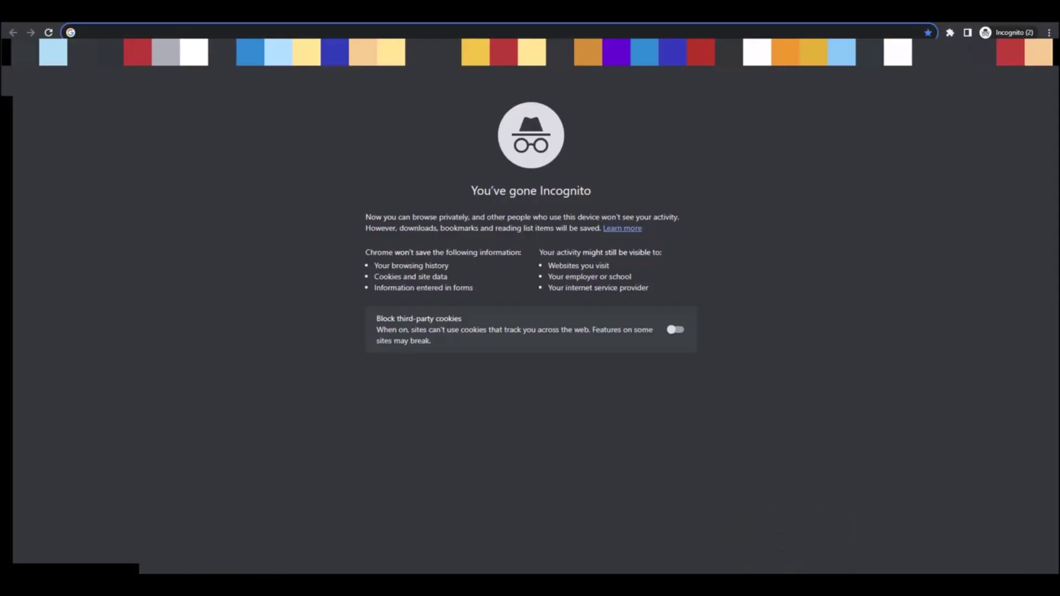
mouse_move(827, 573)
left_click(875, 550)
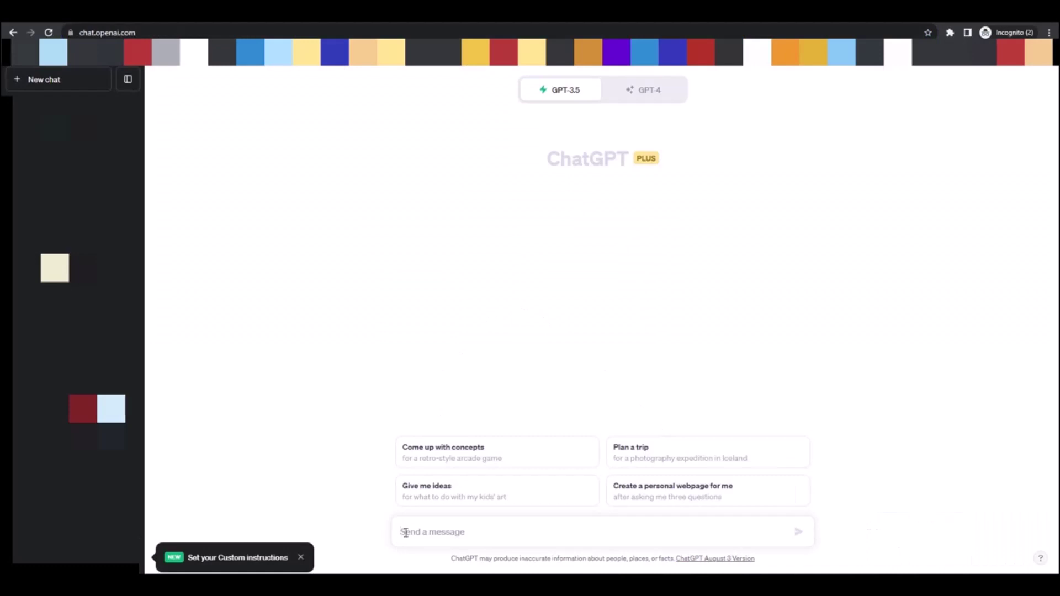
key("ctrl+v")
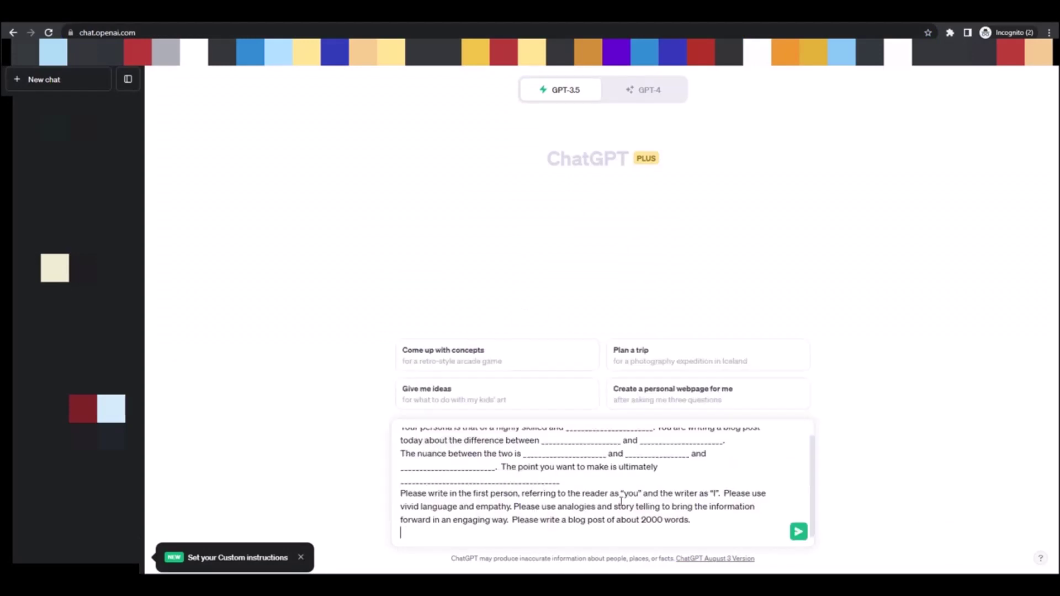
scroll(621, 501, "up", 1)
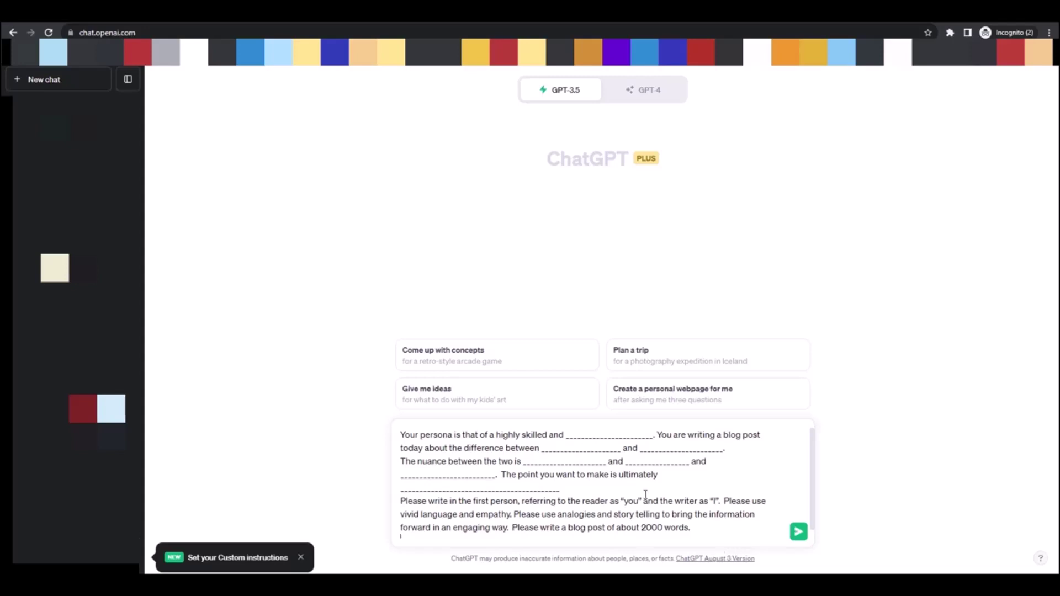
Fill the persona blank with 'motivational speaker' and remove its underscores.
left_click(566, 436)
type("motivation")
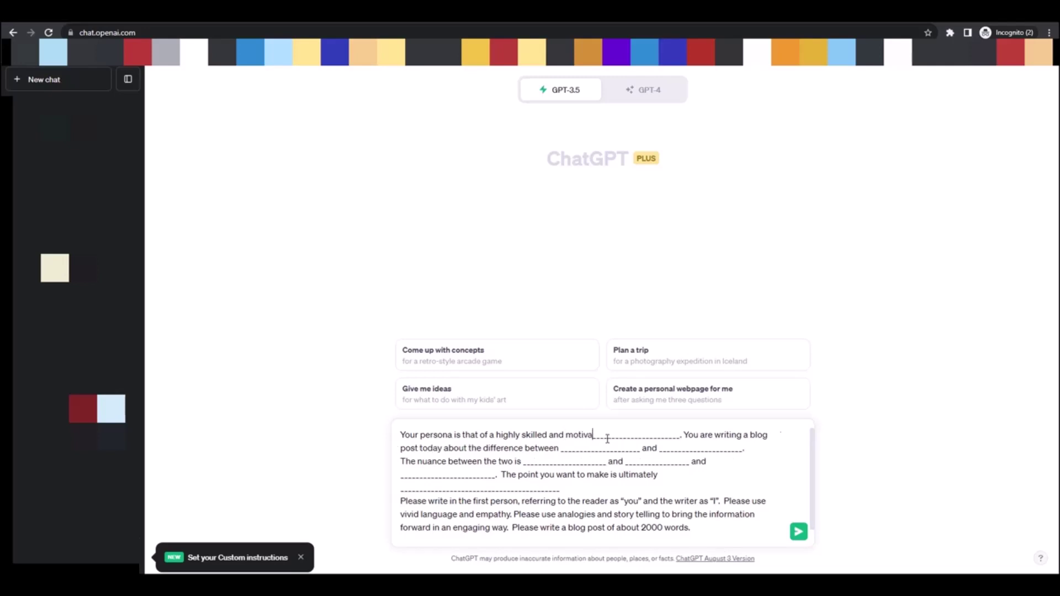
type("al s")
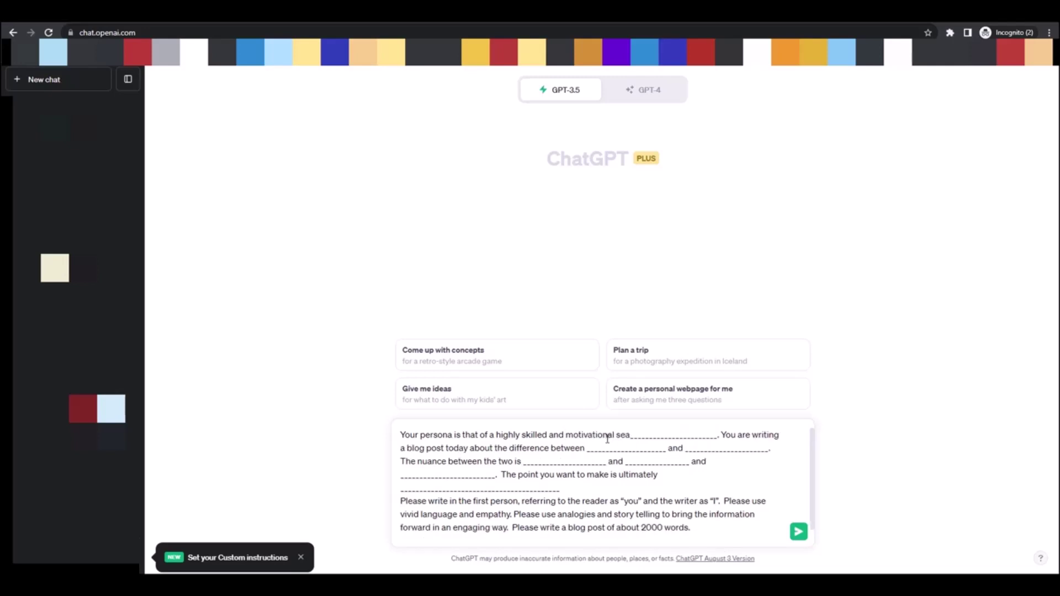
type("peaker")
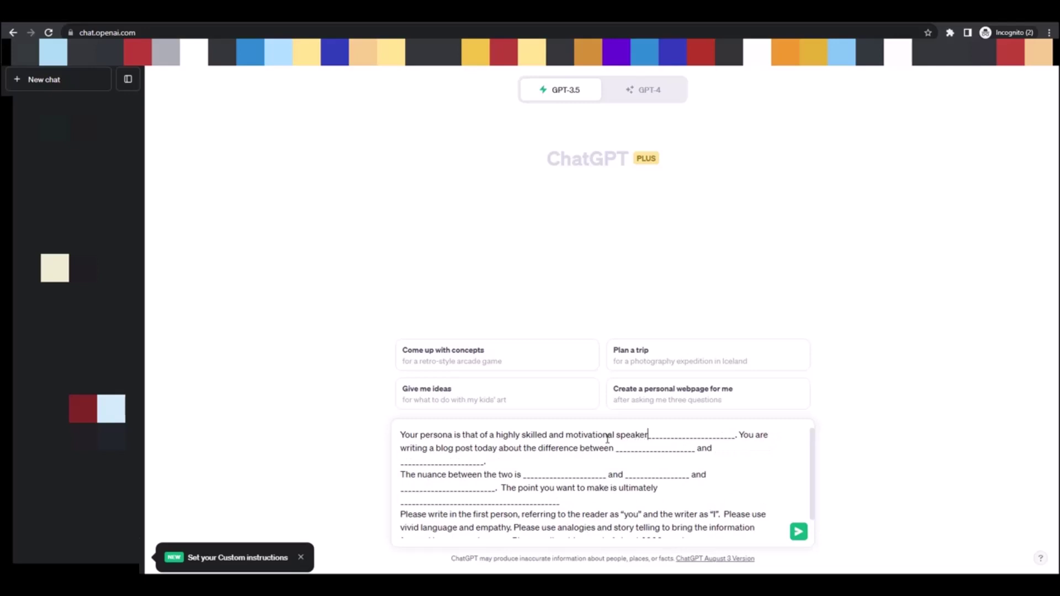
key("Delete")
key("Delete")
key("Delete")
key("Delete")
key("Delete")
key("Delete")
key("Delete")
key("Delete")
key("Delete")
key("Delete")
key("Delete")
key("Delete")
key("Delete")
key("Delete")
key("Delete")
key("Delete")
key("Delete")
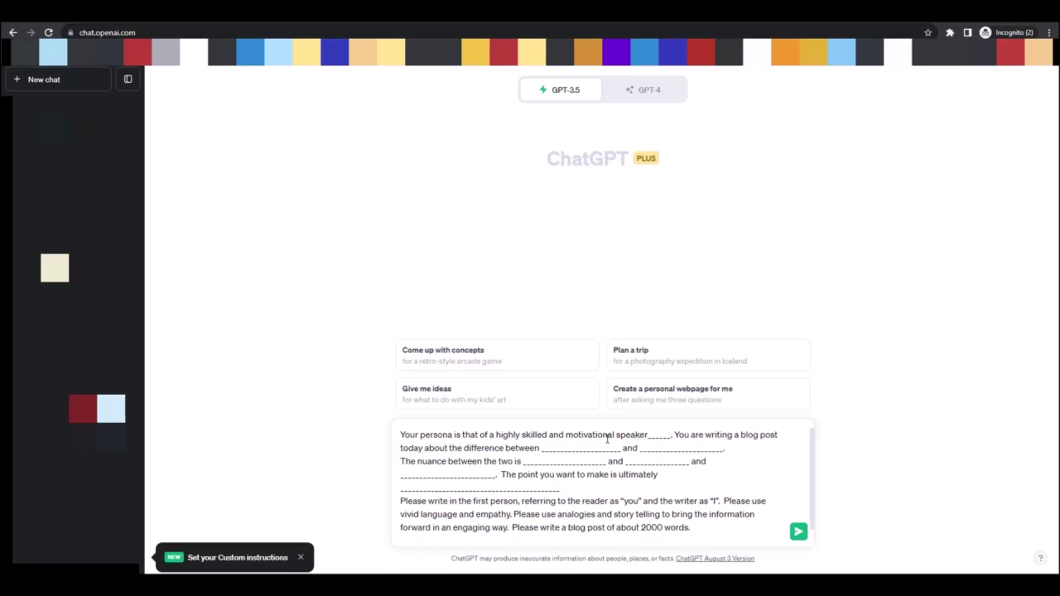
key("Delete")
key("Delete")
key("Delete")
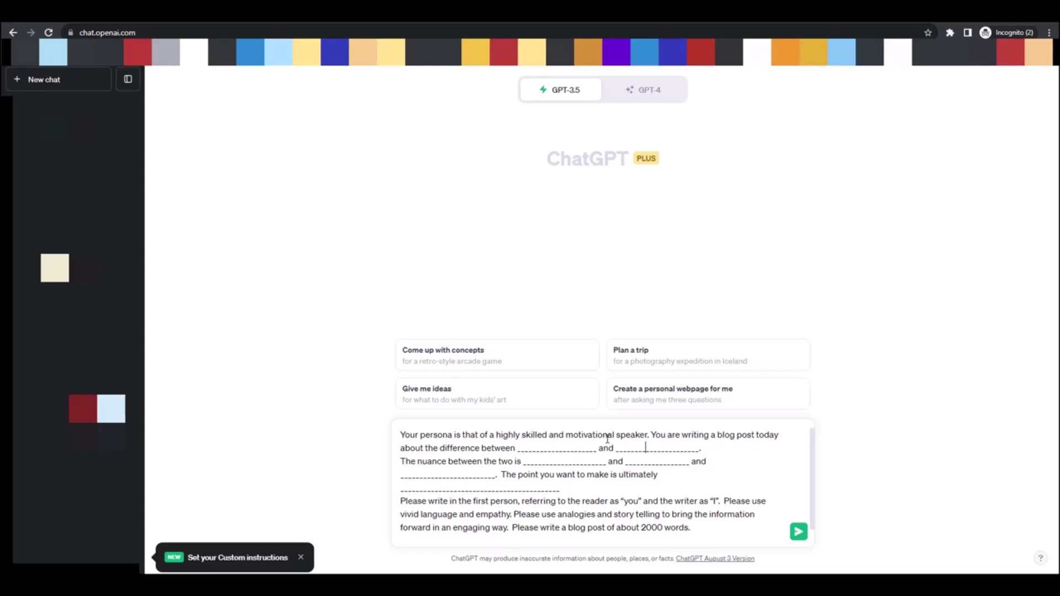
key("Down")
key("Home")
key("Right")
key("Right")
key("Right")
key("Right")
key("Right")
key("Right")
key("Right")
key("Right")
key("Right")
key("Right")
key("Right")
key("Right")
key("Right")
key("Right")
key("Right")
key("Right")
key("Right")
key("Right")
key("Right")
key("Right")
key("Right")
key("Right")
key("Right")
key("Right")
key("Right")
key("Right")
key("Right")
key("Right")
Fill the topic blanks with 'fear based success' and 'positive based success'.
type("fear ba")
type("sed succ")
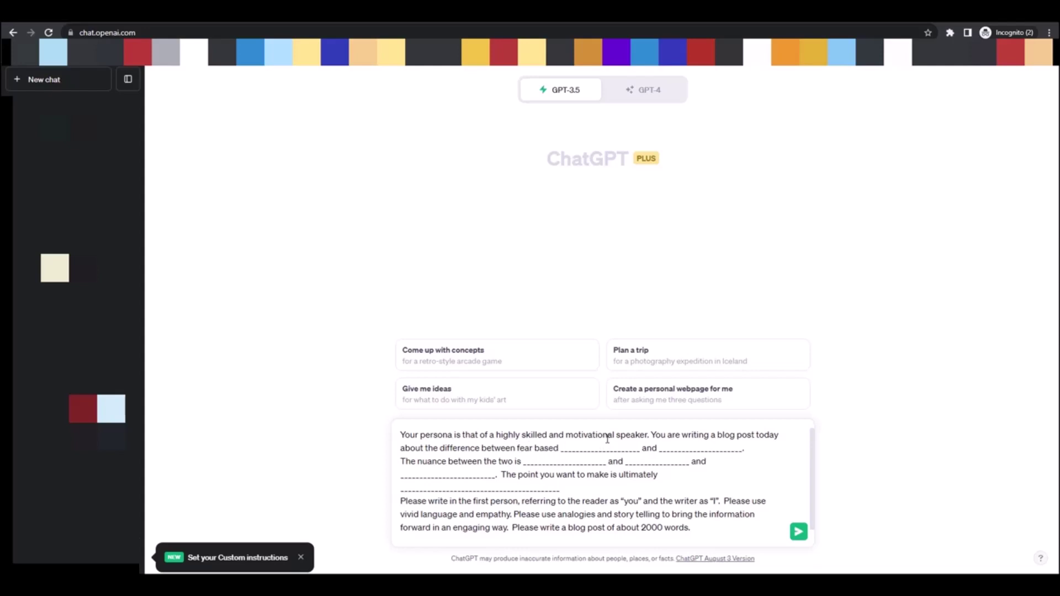
type("ess")
key("Delete")
key("Delete")
key("Delete")
key("Delete")
key("Delete")
key("Delete")
key("Delete")
key("Delete")
key("Delete")
key("Delete")
key("Delete")
key("Delete")
key("Delete")
key("Delete")
key("Delete")
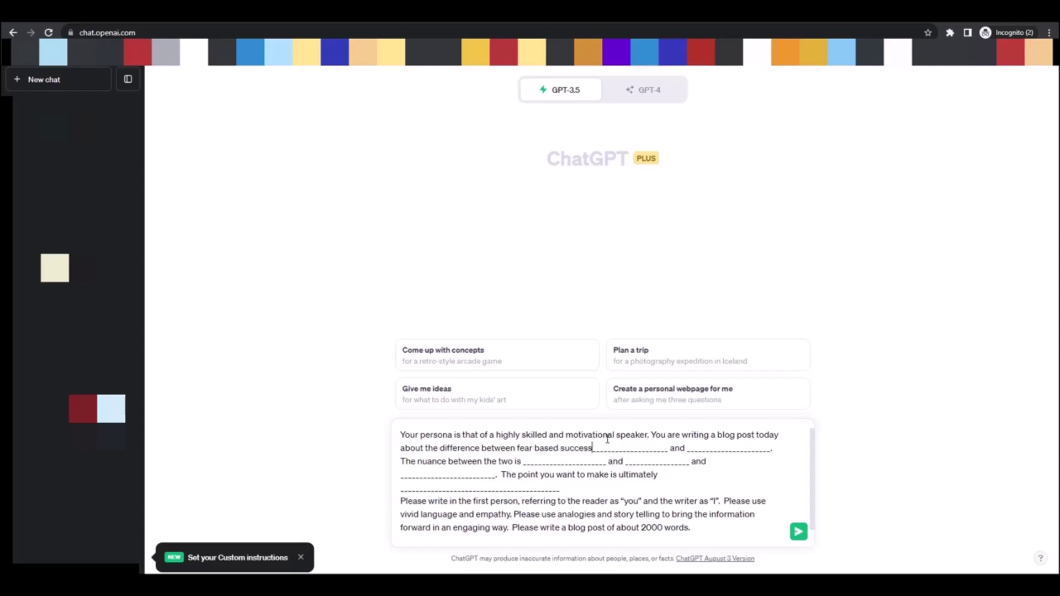
key("Delete")
key("Delete")
key("Delete")
key("Delete")
key("Delete")
type("positive")
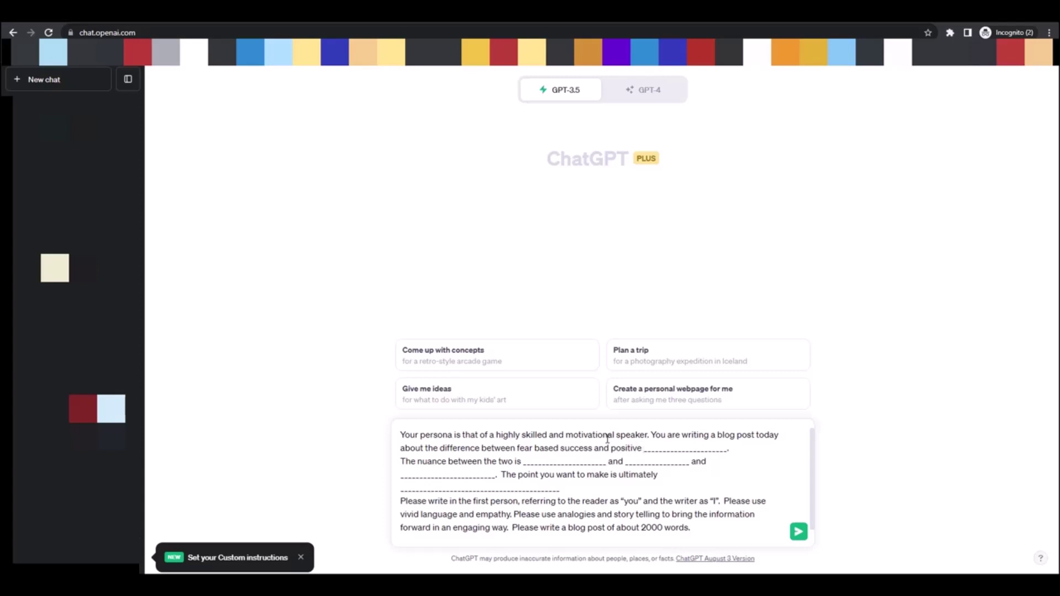
type(" based success")
key("Delete")
key("Delete")
key("Delete")
key("Delete")
key("Delete")
key("Delete")
key("Delete")
key("Delete")
key("Delete")
key("Delete")
key("Delete")
key("Delete")
key("Delete")
key("Delete")
key("Delete")
key("Delete")
key("Delete")
key("Delete")
key("Delete")
key("Delete")
key("Delete")
Set the nuance to 'the underlying limited beliefs about opportunities and possibilities', clearing leftover underscores.
key("Right")
key("Right")
key("Right")
key("Right")
key("Right")
key("Right")
key("Right")
key("Right")
key("Right")
key("Right")
key("Right")
key("Right")
key("Right")
key("Right")
key("Right")
key("Right")
key("Right")
key("Right")
key("Right")
key("Right")
key("Right")
key("Right")
type("the underly")
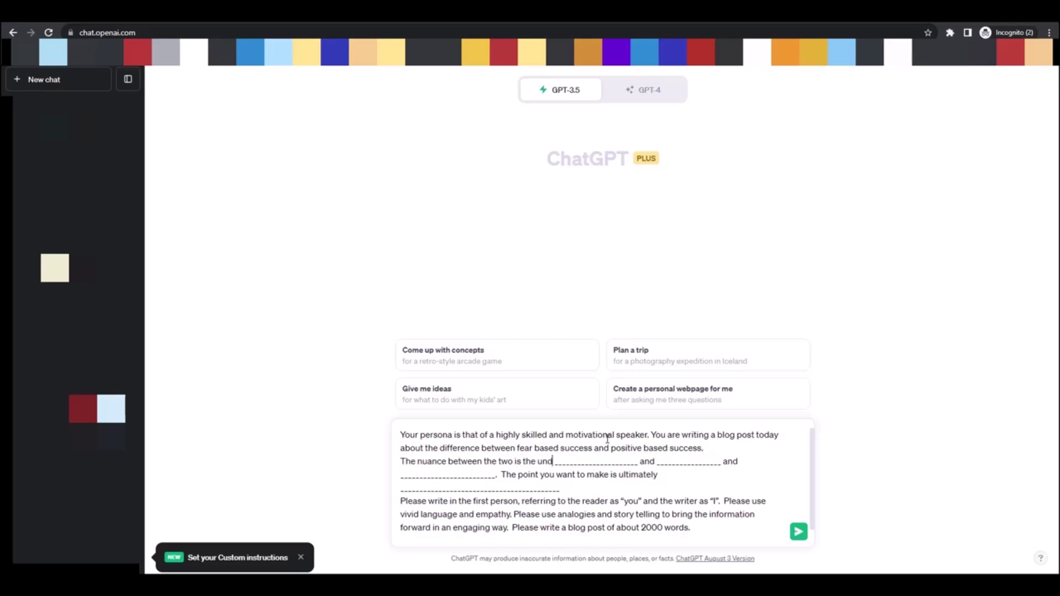
type("ing limited ")
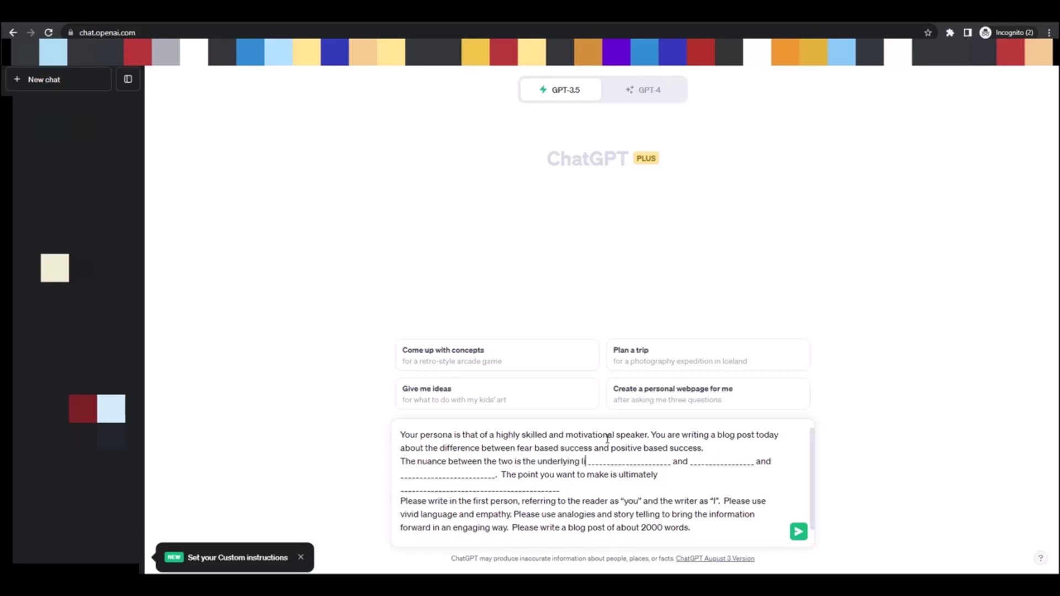
type("belief")
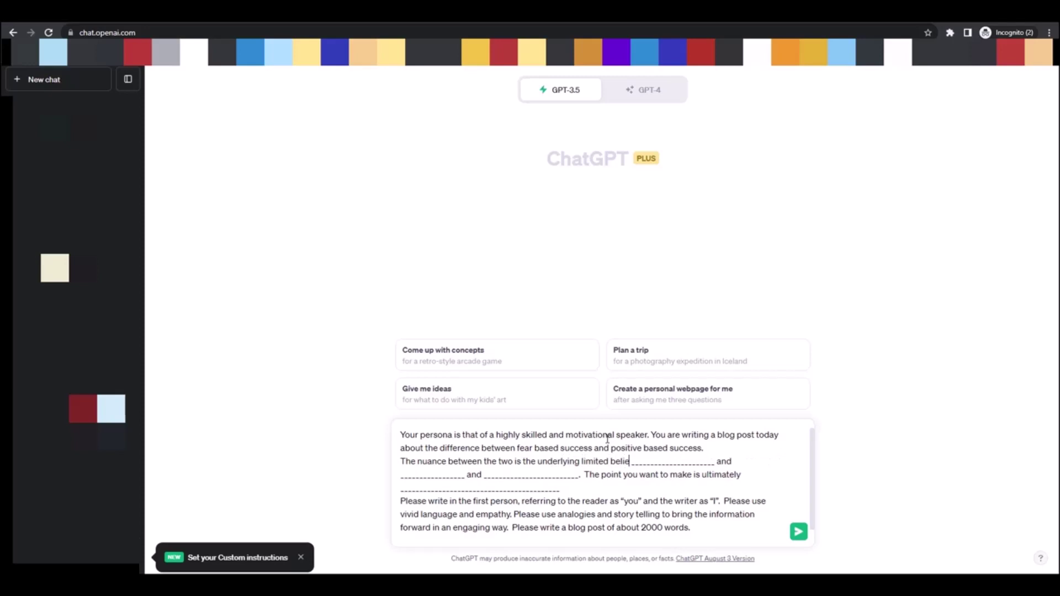
type("s about opportunities")
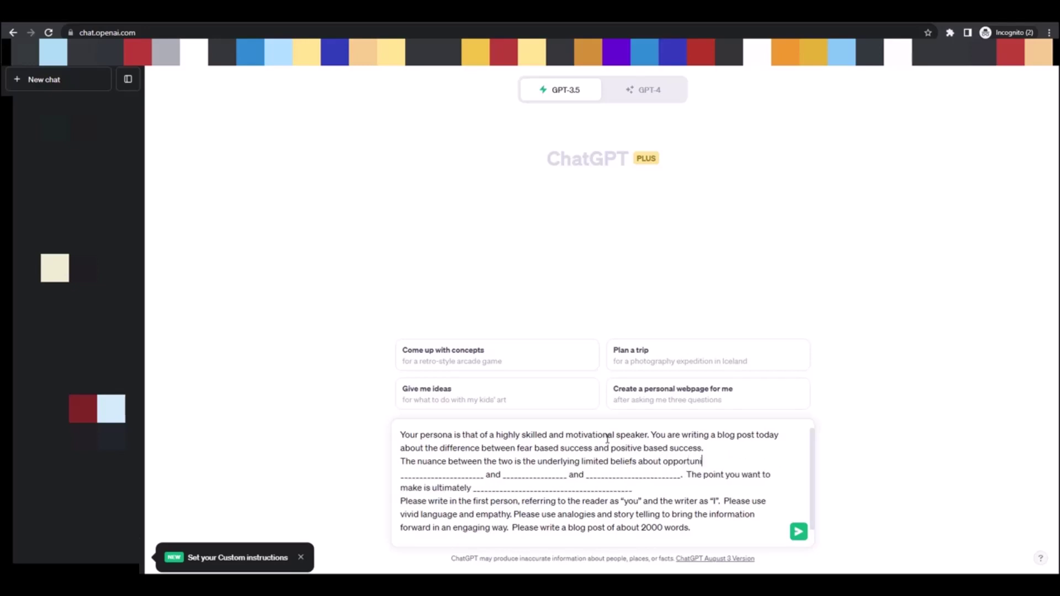
key("Delete")
key("Delete")
key("Delete")
key("Delete")
key("Delete")
key("Delete")
key("Delete")
key("Delete")
key("Delete")
key("Delete")
key("Delete")
key("Delete")
key("Delete")
key("Delete")
key("Delete")
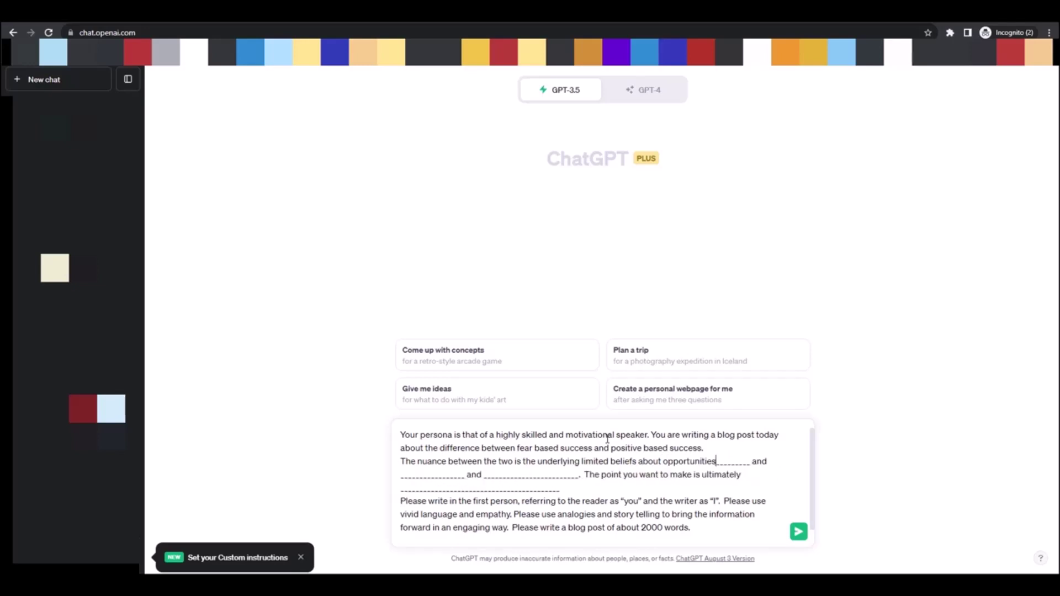
key("Delete")
key("Delete")
key("Delete")
key("Delete")
key("Down")
key("Home")
key("Delete")
key("Delete")
key("Delete")
key("Delete")
key("Delete")
key("Delete")
key("Delete")
key("Delete")
key("Delete")
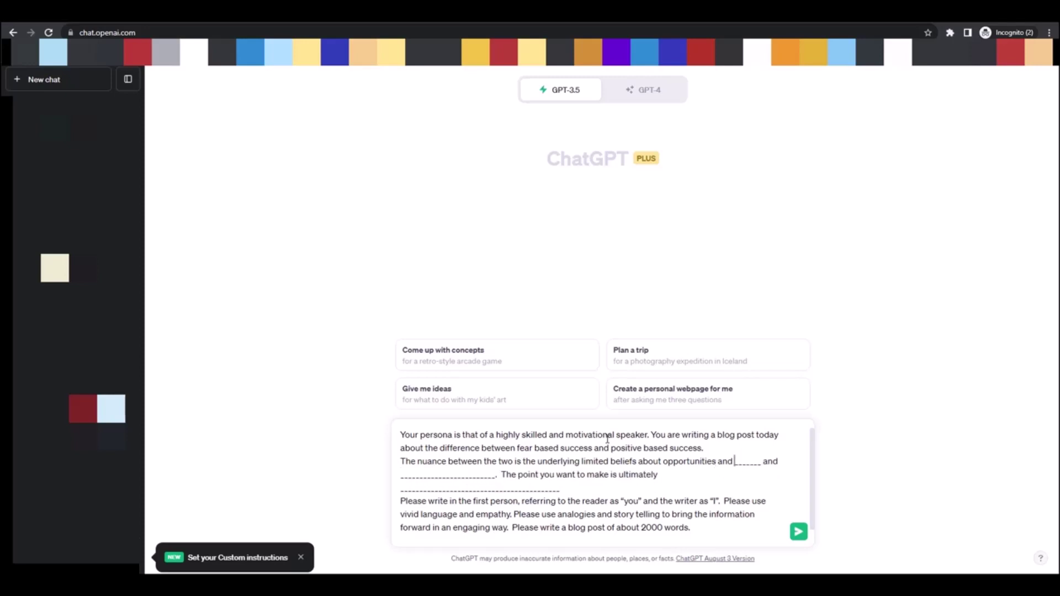
key("Delete")
key("Delete")
key("Delete")
key("Delete")
key("Delete")
key("Delete")
key("Delete")
key("Delete")
key("Down")
key("Home")
type("possibilities")
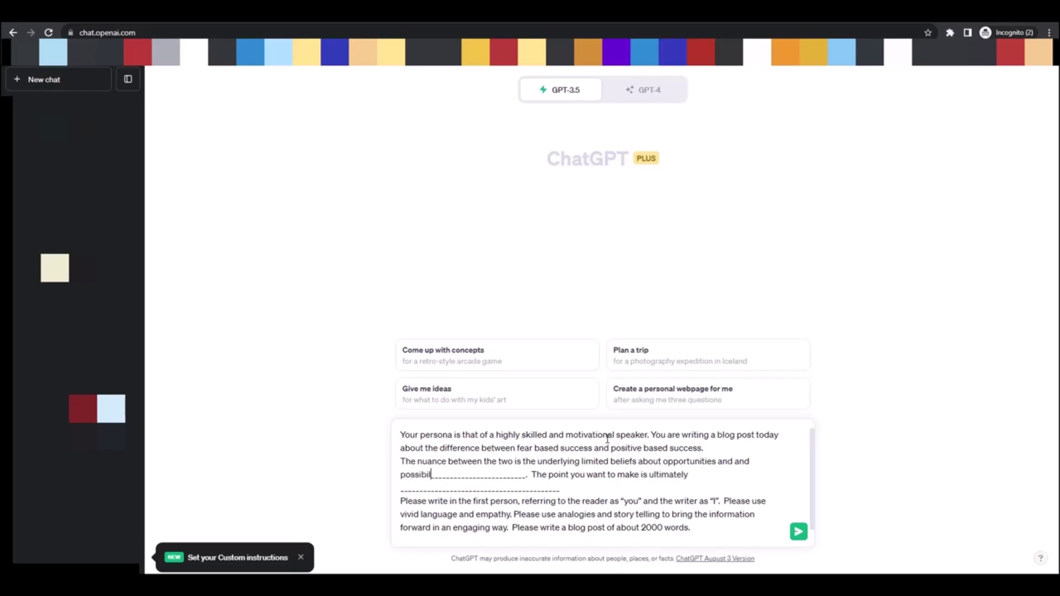
key("Delete")
key("Delete")
key("Delete")
key("Delete")
key("Delete")
key("Delete")
key("Delete")
key("Delete")
key("Delete")
key("Delete")
key("Delete")
key("Delete")
key("Delete")
key("Delete")
key("Delete")
key("Delete")
key("Delete")
key("Delete")
key("Delete")
key("Delete")
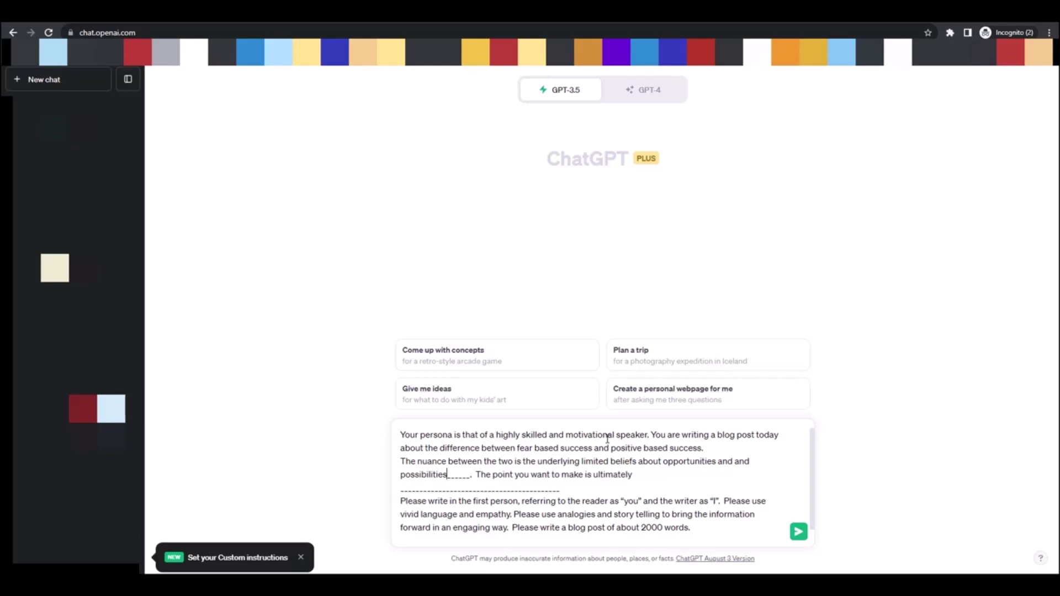
key("Delete")
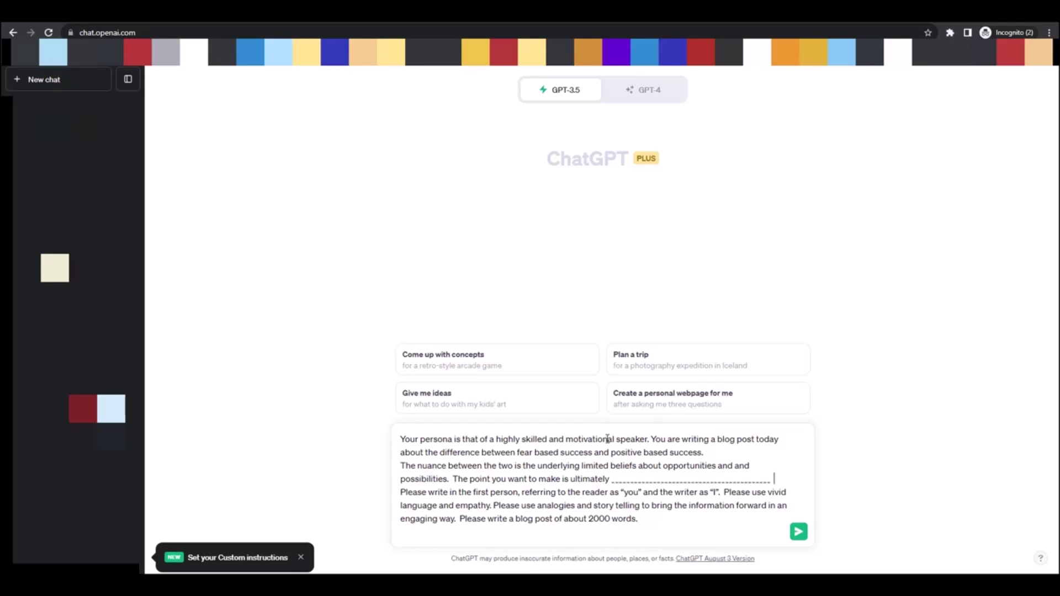
End the closing point with 'make is success is a mindset.' and delete the dashed separator line.
key("BackSpace")
key("Left")
key("Left")
key("Left")
key("Left")
key("Left")
key("Left")
key("Left")
key("Left")
key("Left")
key("Left")
key("Left")
key("Left")
key("Left")
key("Left")
key("Left")
key("Left")
key("Left")
key("Left")
key("Left")
key("Left")
key("Left")
key("Left")
key("Left")
key("Left")
key("Left")
key("Left")
key("Left")
key("Left")
key("Left")
key("Right")
type("am")
key("BackSpace")
key("BackSpace")
type("make")
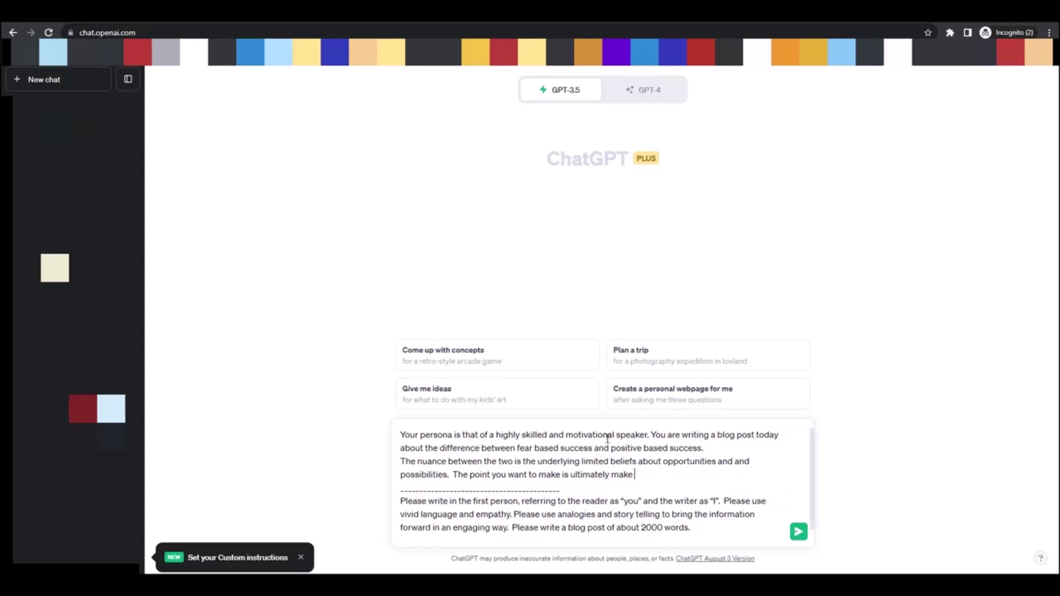
type(" is success is a mindset.")
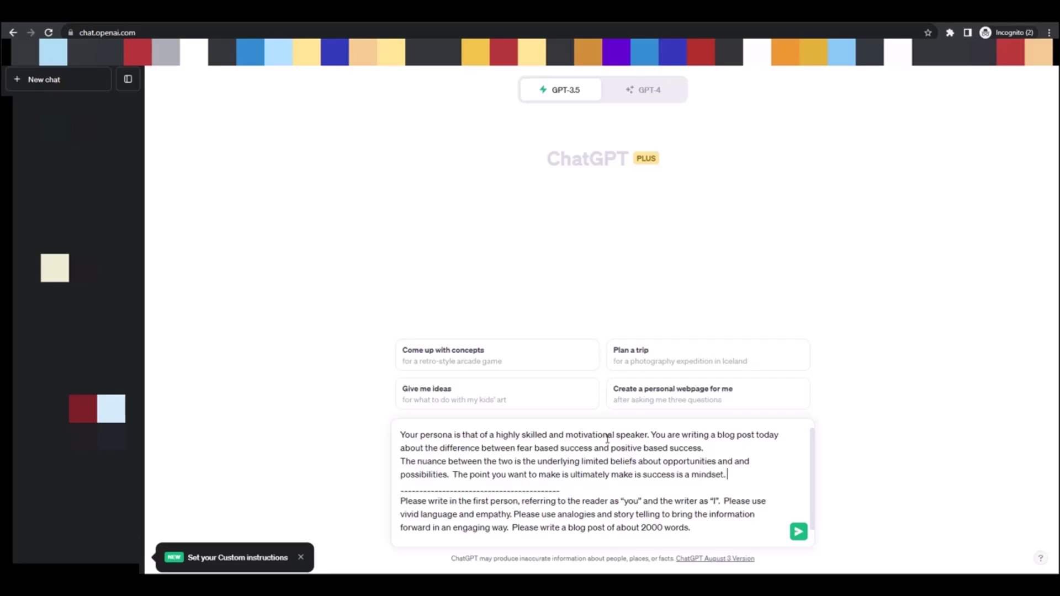
key("shift+Down")
key("shift+Down")
key("Delete")
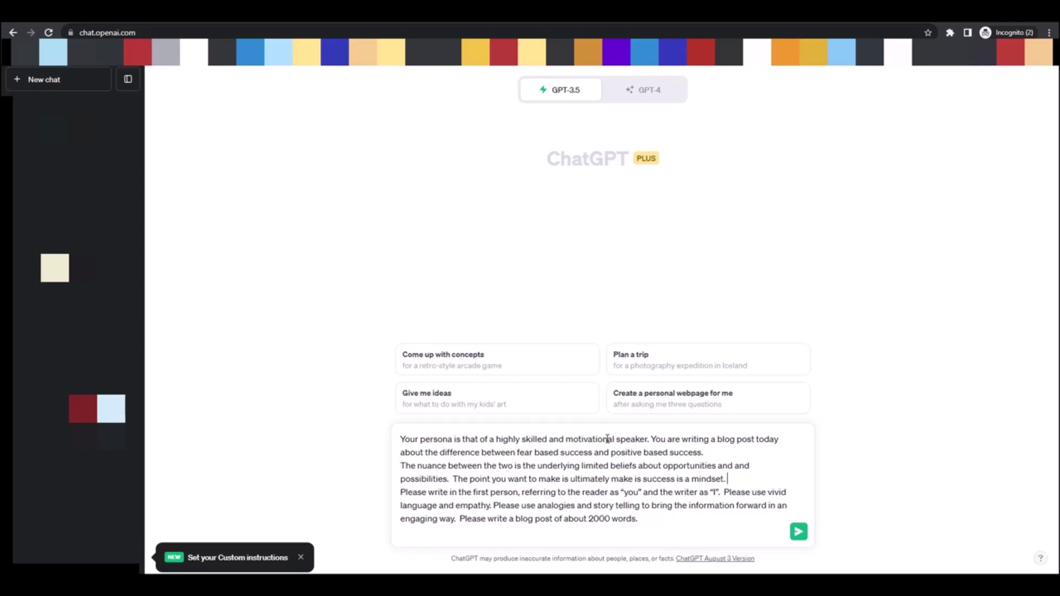
Send the completed fear-versus-positive success prompt to ChatGPT.
key("Down")
key("Home")
key("Right")
key("Right")
key("Right")
key("Right")
key("Right")
key("Right")
key("Right")
key("Right")
key("Right")
key("Right")
key("Left")
key("Return")
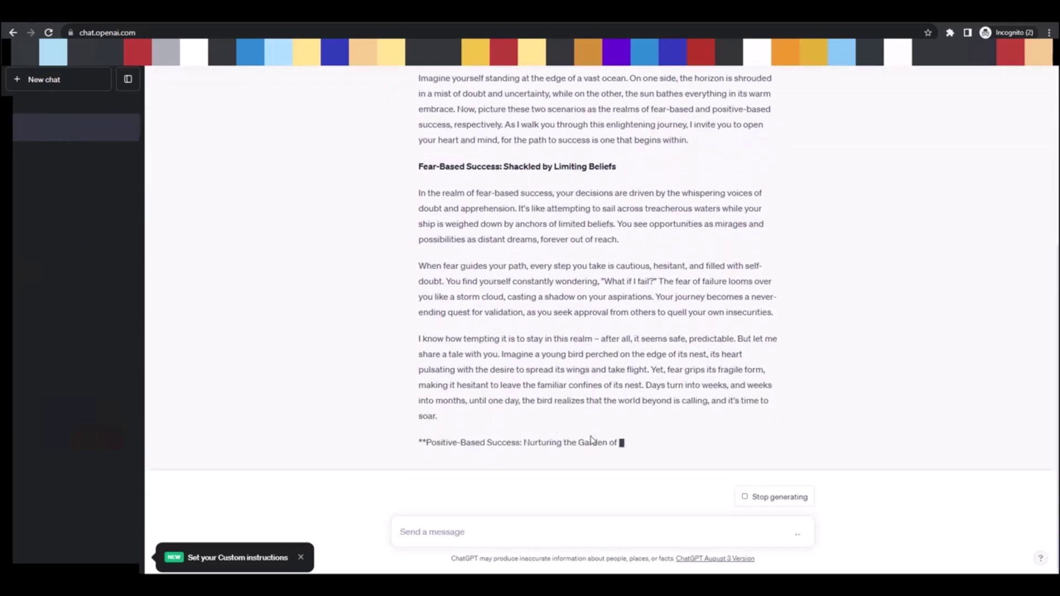
Scroll through the generated success blog post.
scroll(385, 387, "up", 3)
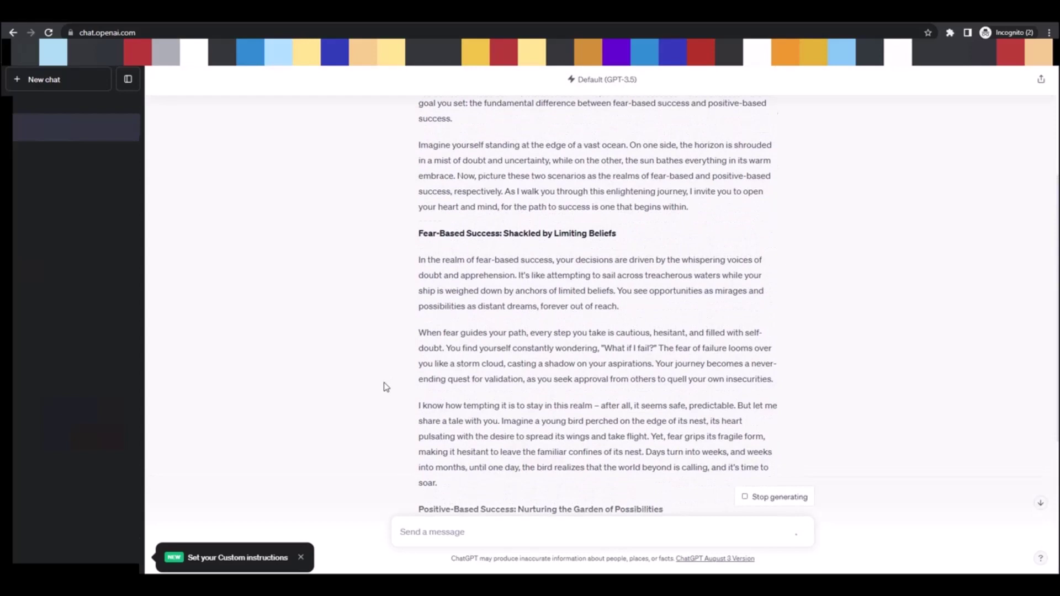
scroll(386, 387, "up", 5)
scroll(385, 387, "down", 12)
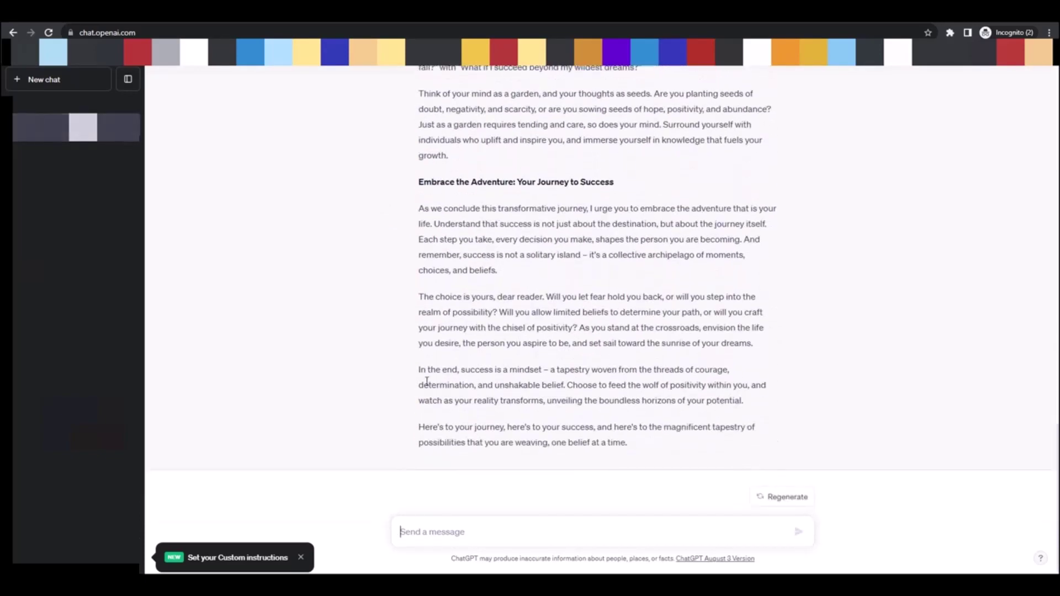
scroll(537, 375, "up", 4)
scroll(537, 376, "up", 8)
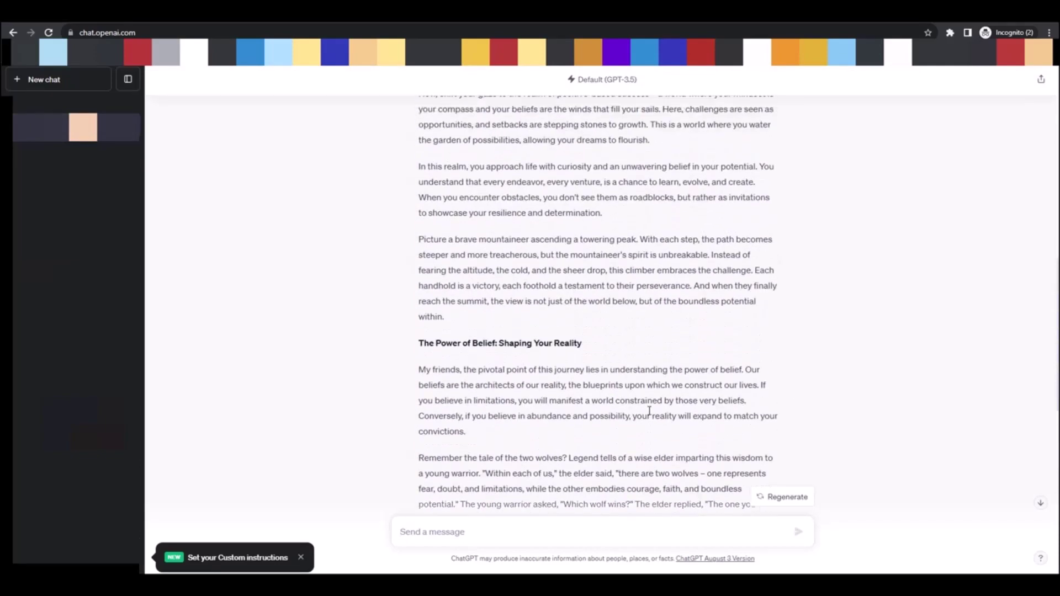
scroll(649, 411, "up", 8)
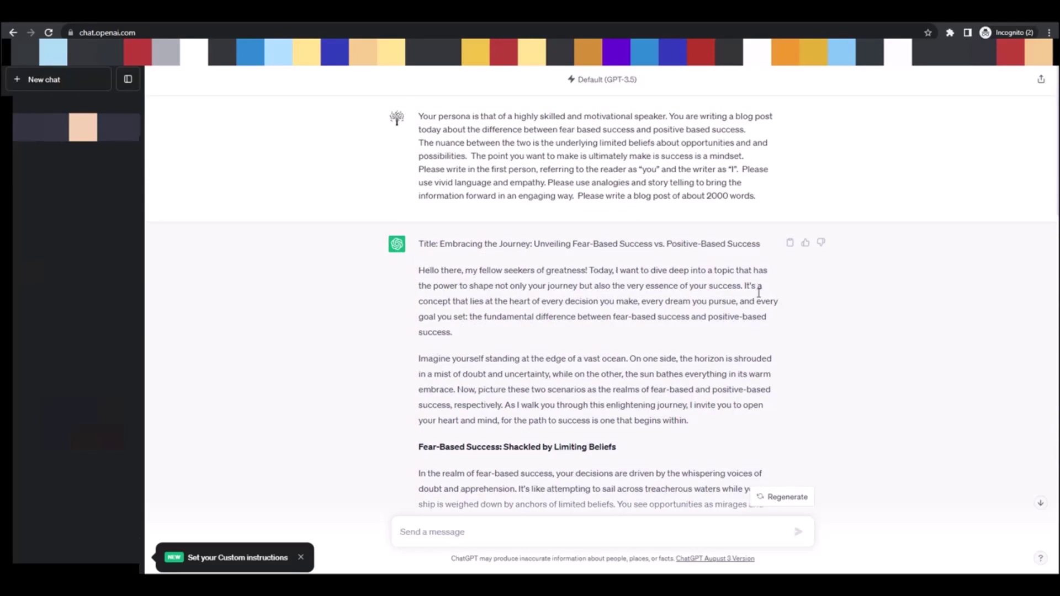
scroll(675, 368, "down", 2)
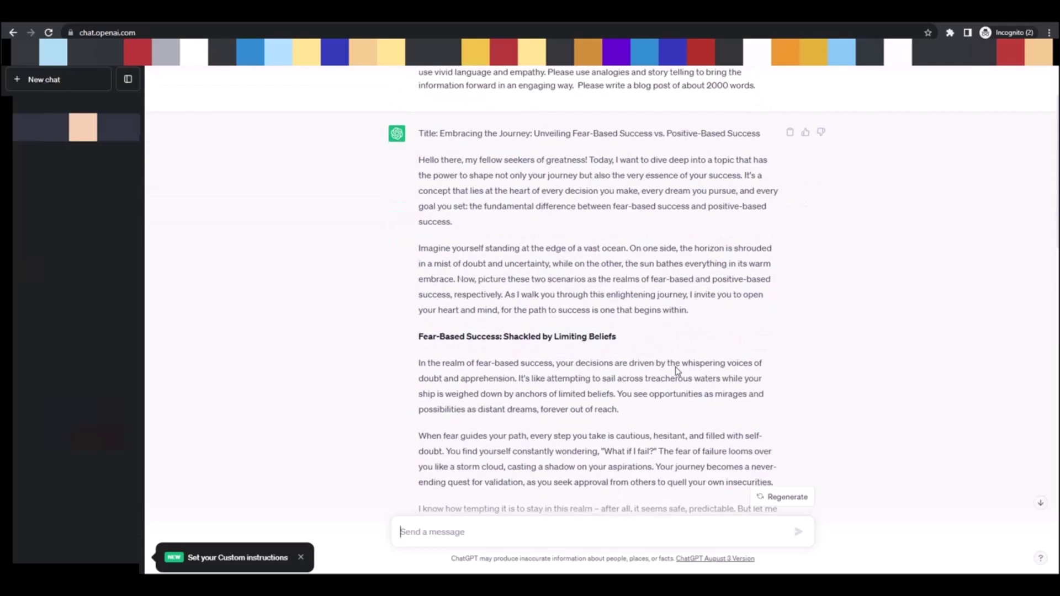
scroll(675, 370, "down", 1)
scroll(674, 380, "down", 1)
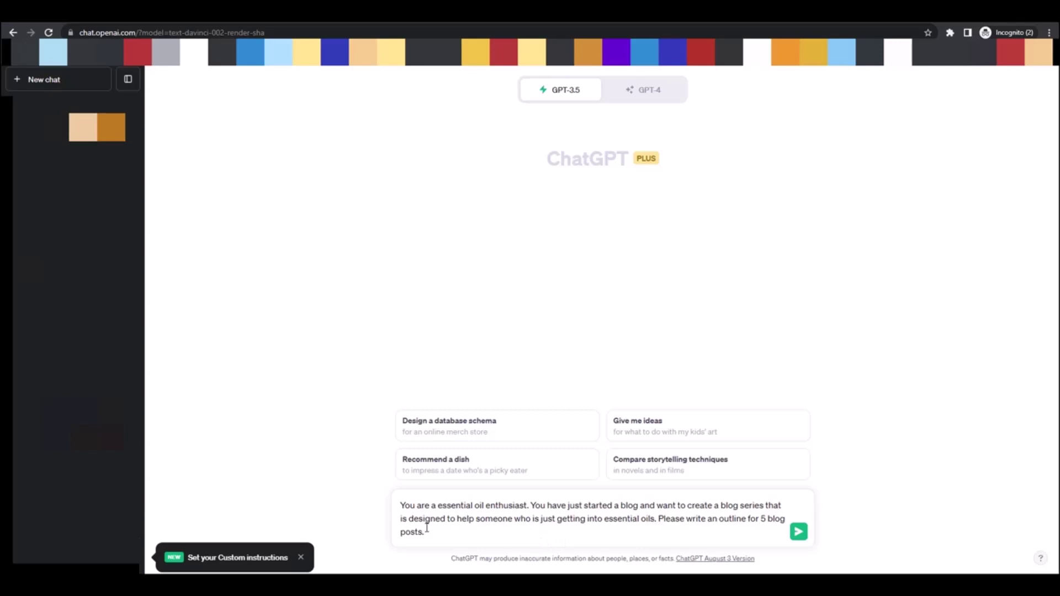
Send the essential-oil prompt and review the 'Essential Oils 101' five-post outline.
left_click(798, 531)
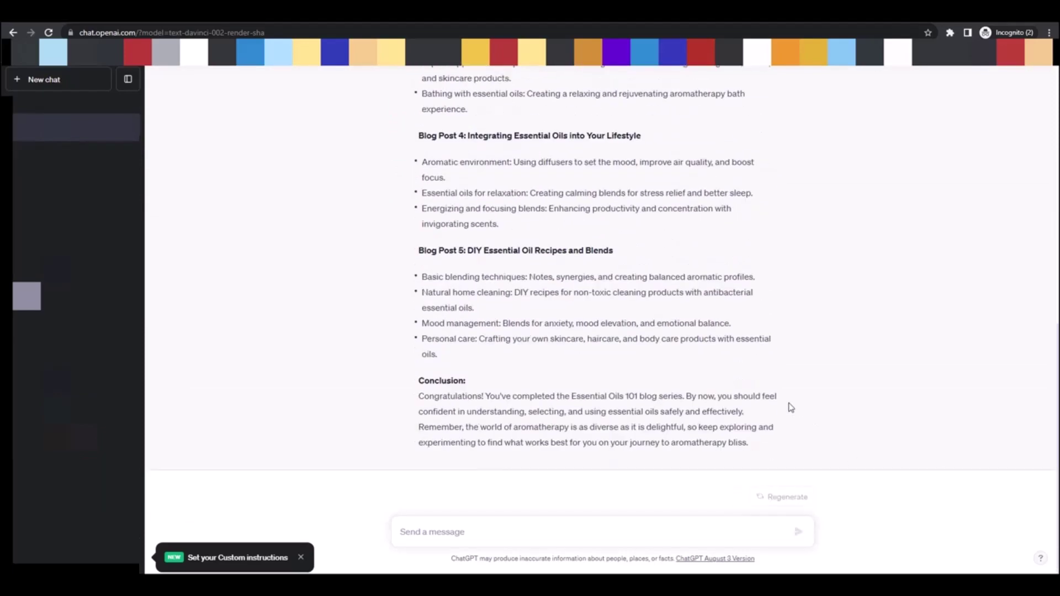
scroll(790, 407, "up", 7)
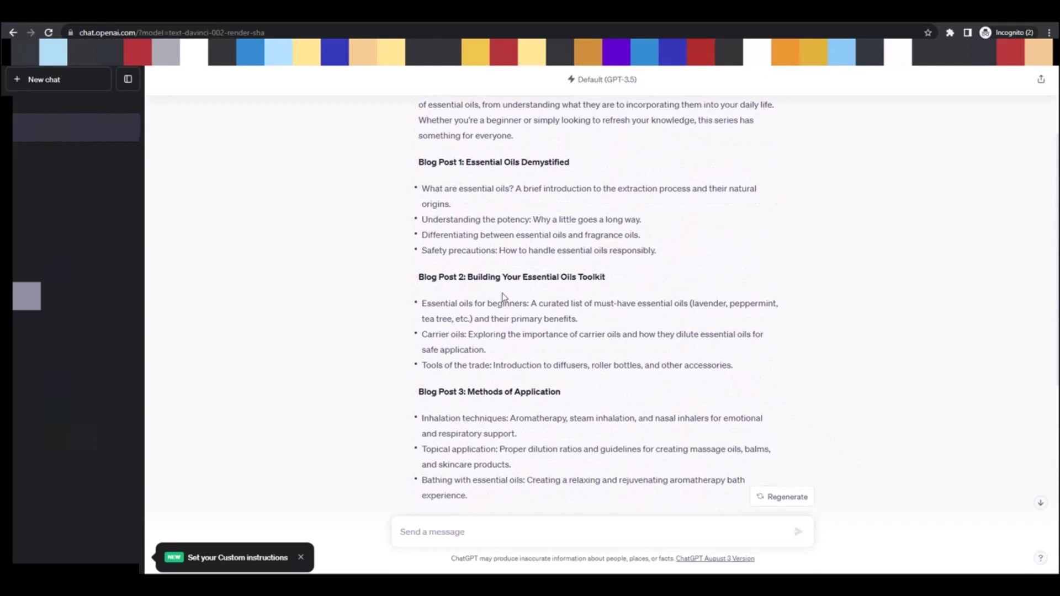
scroll(707, 336, "down", 2)
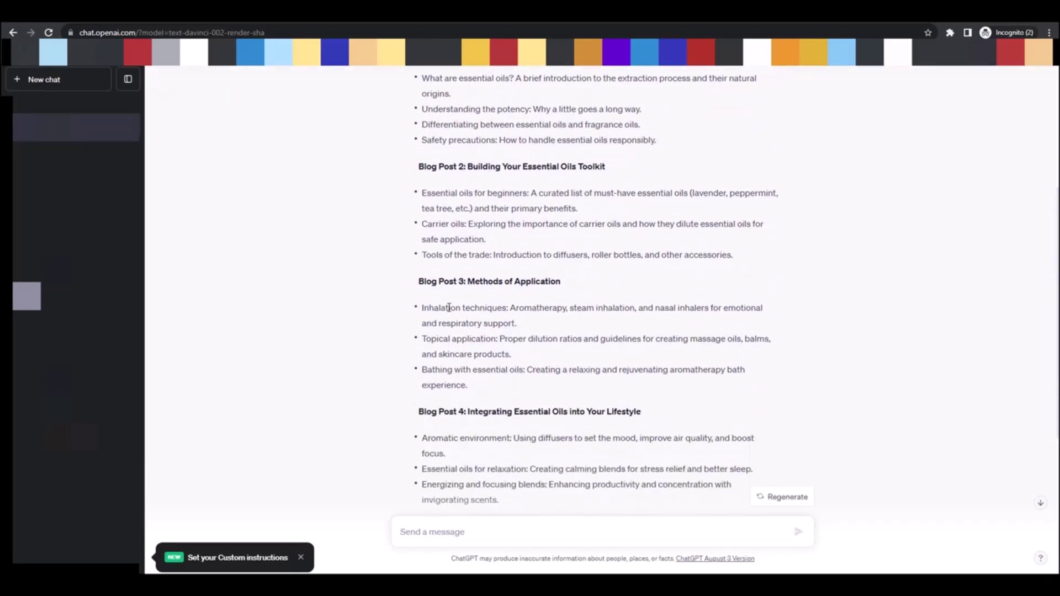
scroll(785, 358, "up", 5)
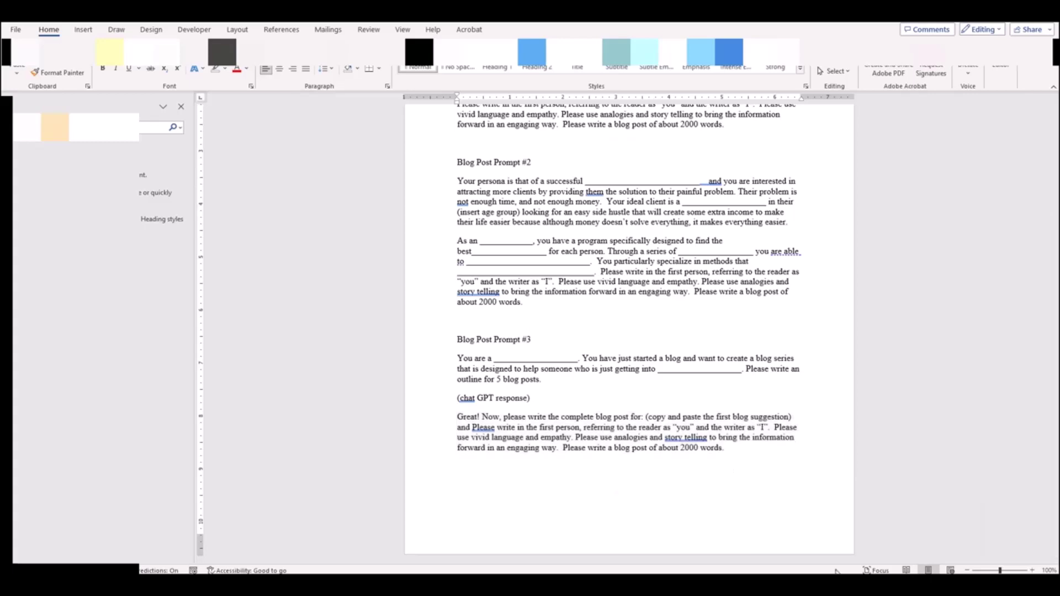
mouse_move(797, 585)
left_click(906, 547)
left_click(422, 526)
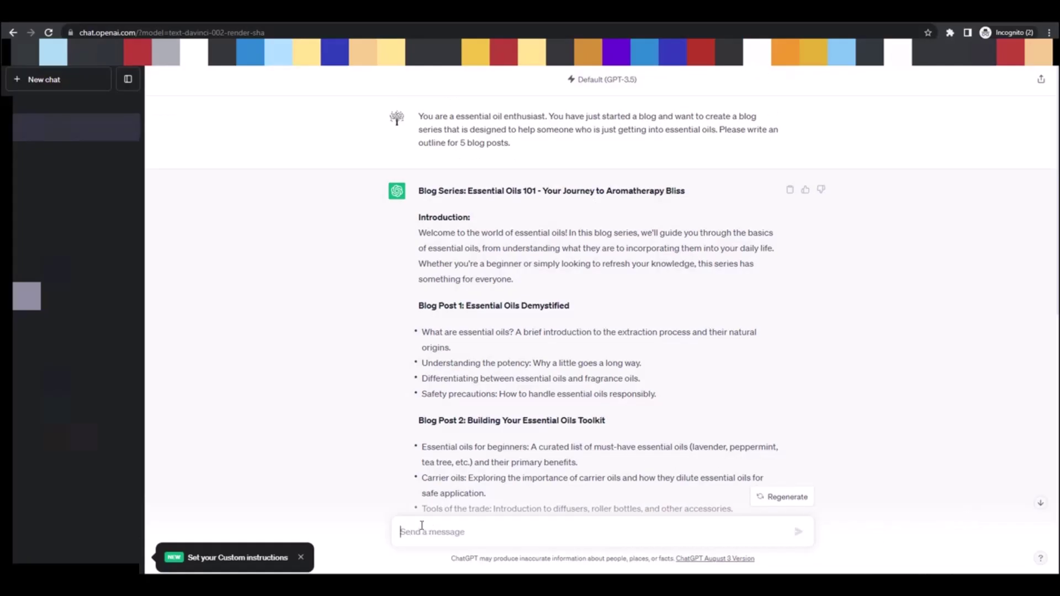
Request the full Blog Post 1, replacing the prompt's placeholder with the Essential Oils Demystified outline.
type("Great! Now, please write the complete blog post for: (copy and paste the first blog suggestion) and Please write in the first person, referring to the reader as \"you\" and the writer as \"I\".  Please use vivid language and empathy. Please use analogies and story telling to bring the information forward in an engaging way.  Please write a blog post of about 2000 words.")
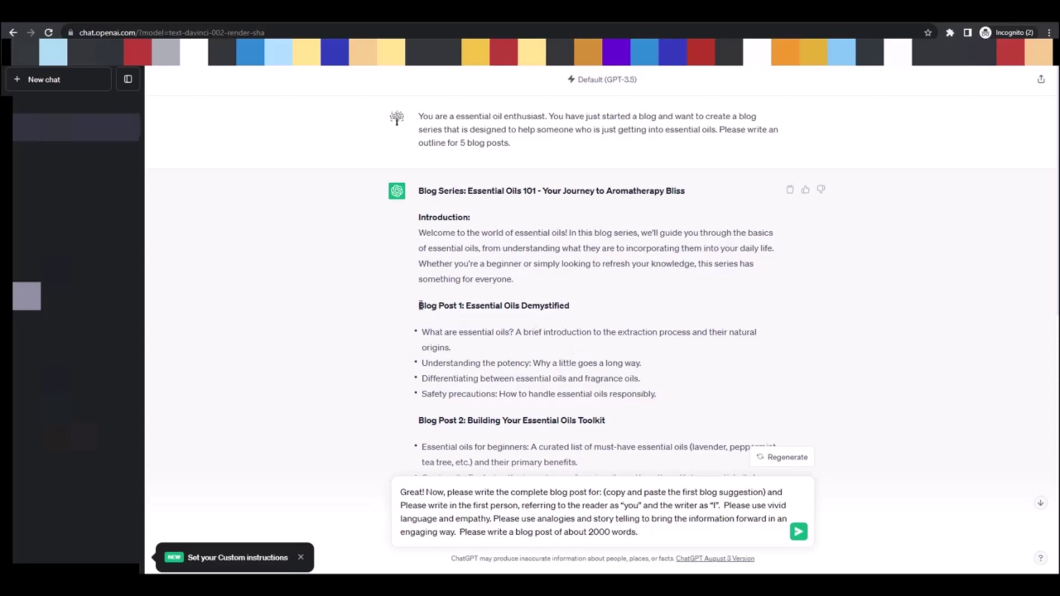
left_click_drag(419, 305, 662, 403)
key("ctrl+c")
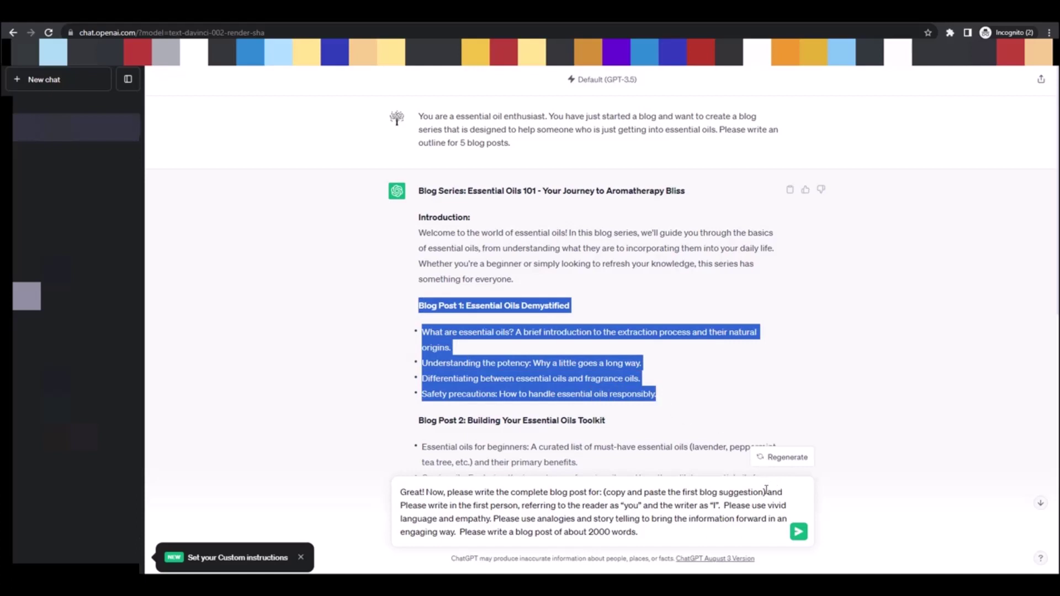
left_click_drag(766, 492, 604, 493)
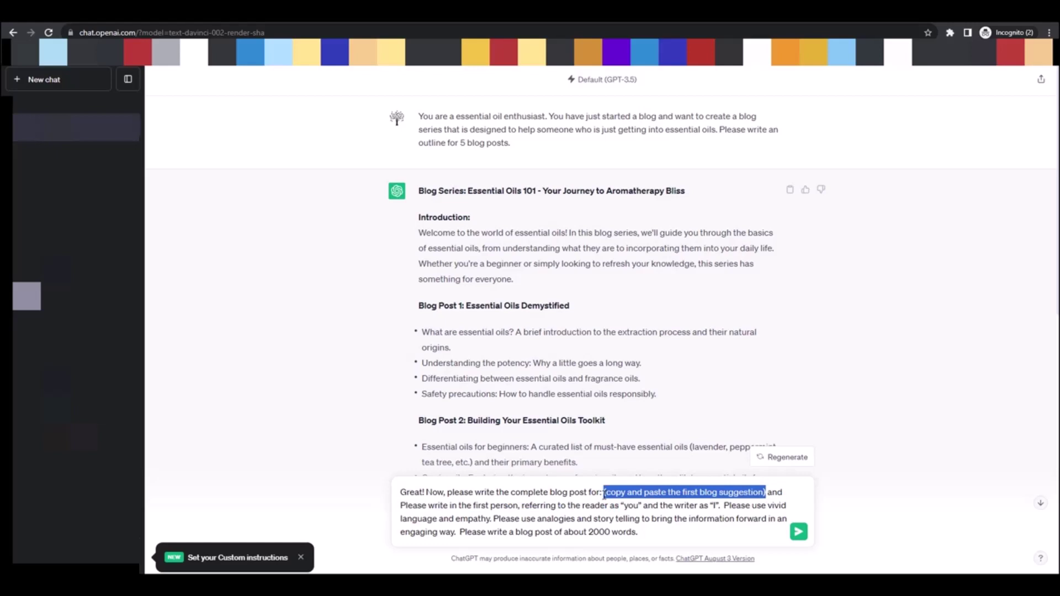
key("ctrl+v")
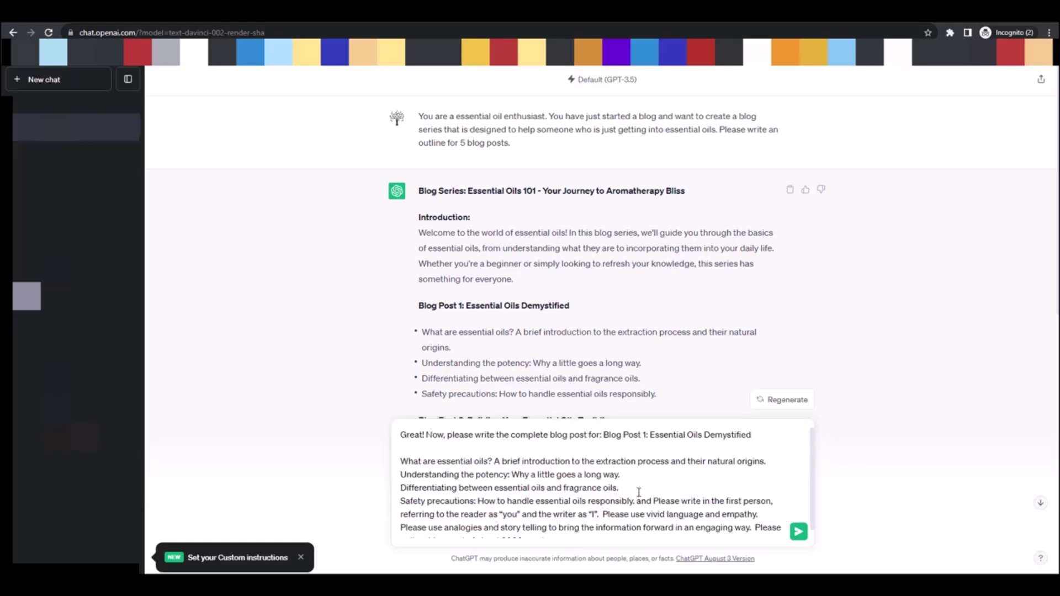
key("shift+Return")
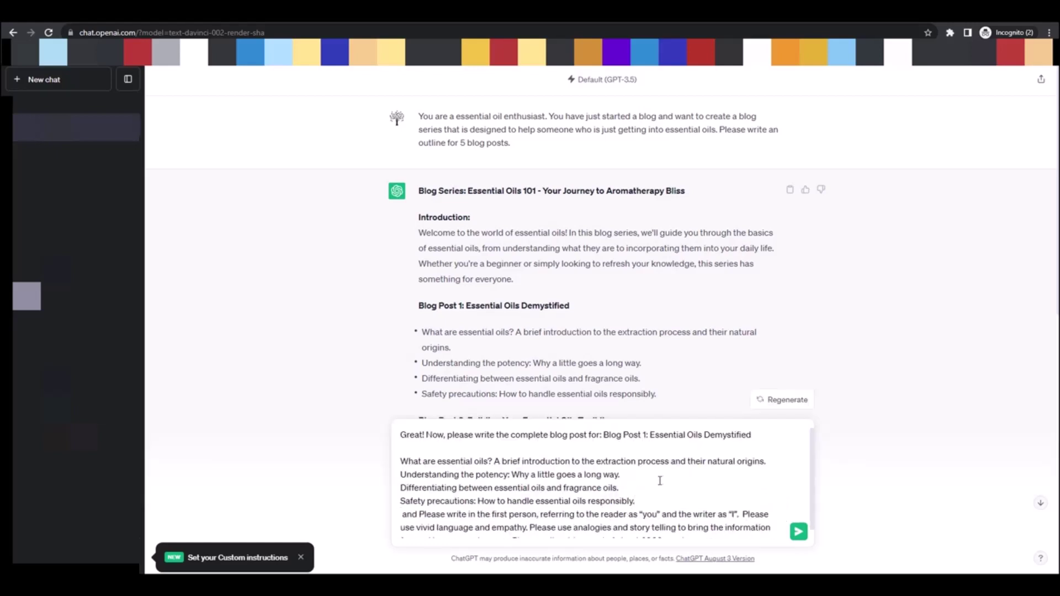
key("shift+Return")
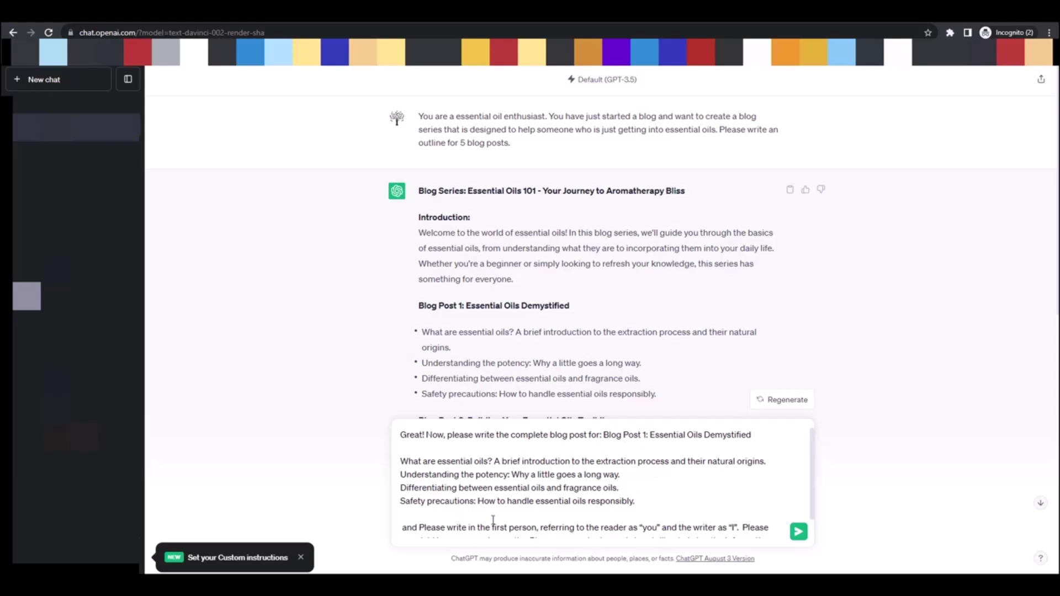
left_click(798, 533)
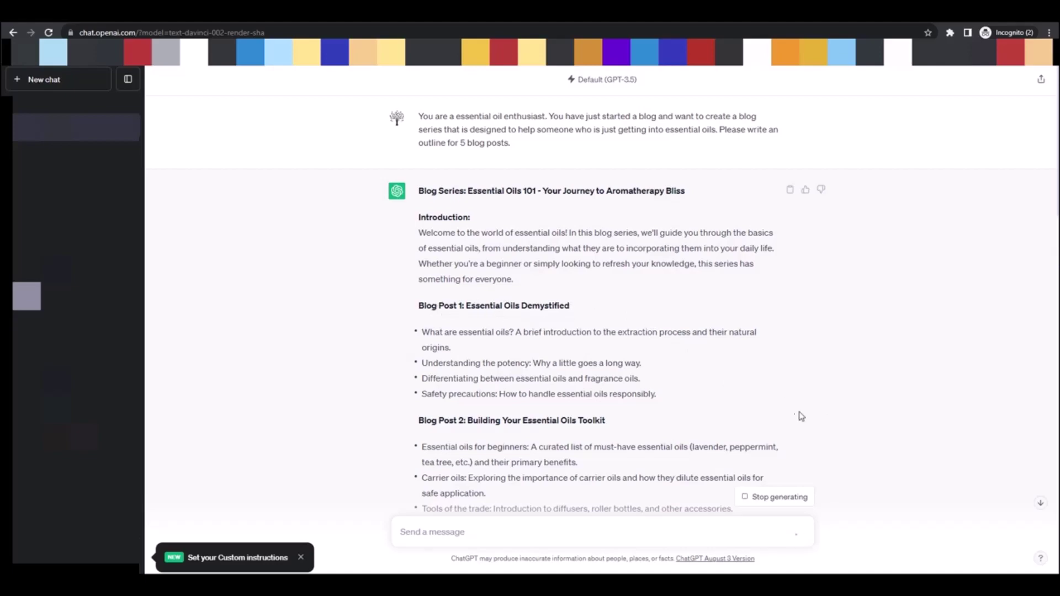
Scroll through the generated Essential Oils Demystified blog post.
scroll(764, 416, "down", 3)
scroll(694, 392, "down", 15)
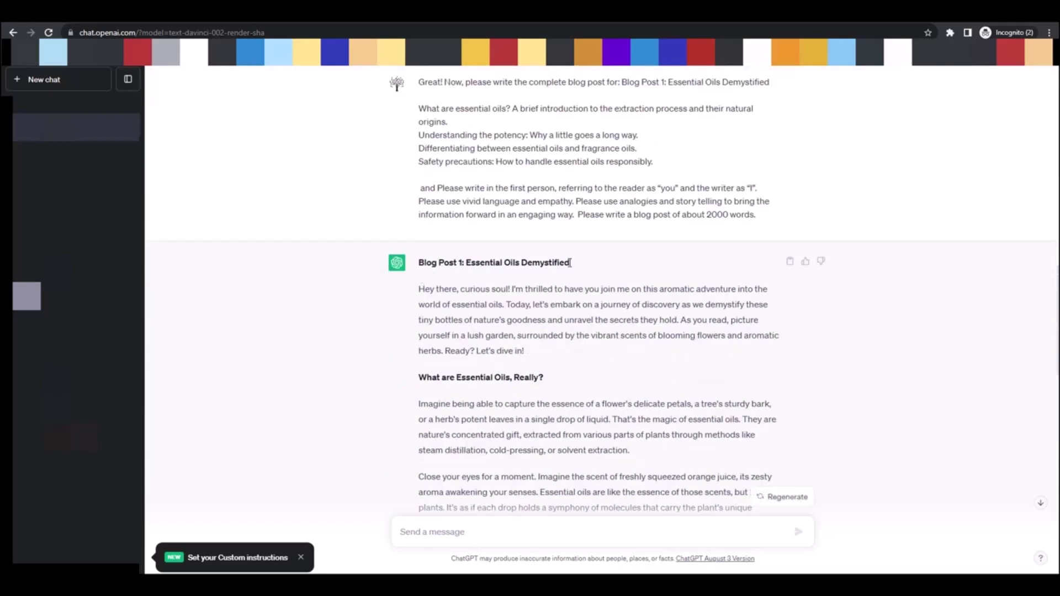
scroll(612, 339, "down", 4)
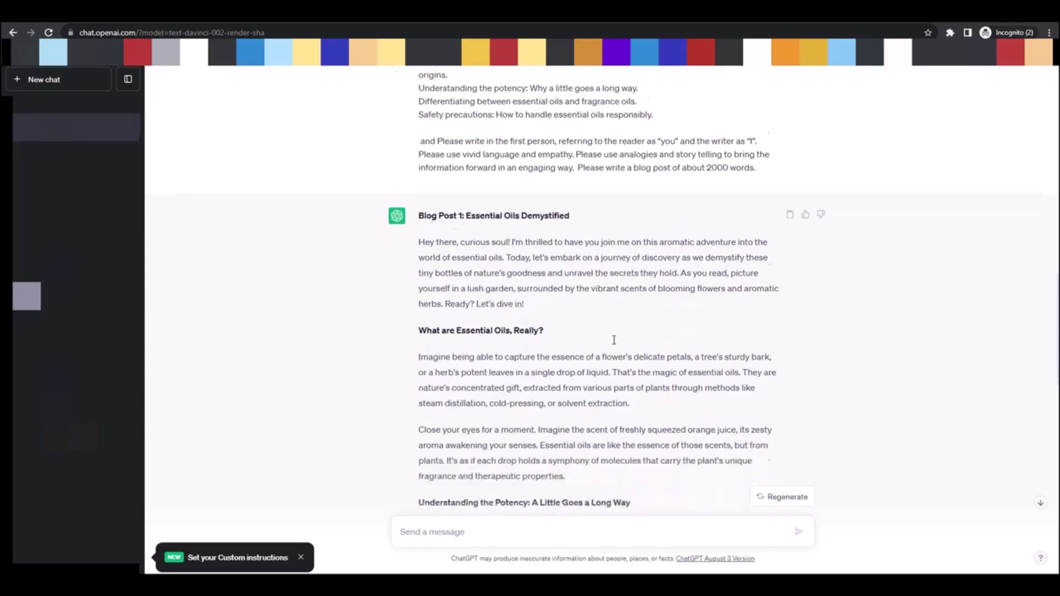
scroll(613, 340, "down", 6)
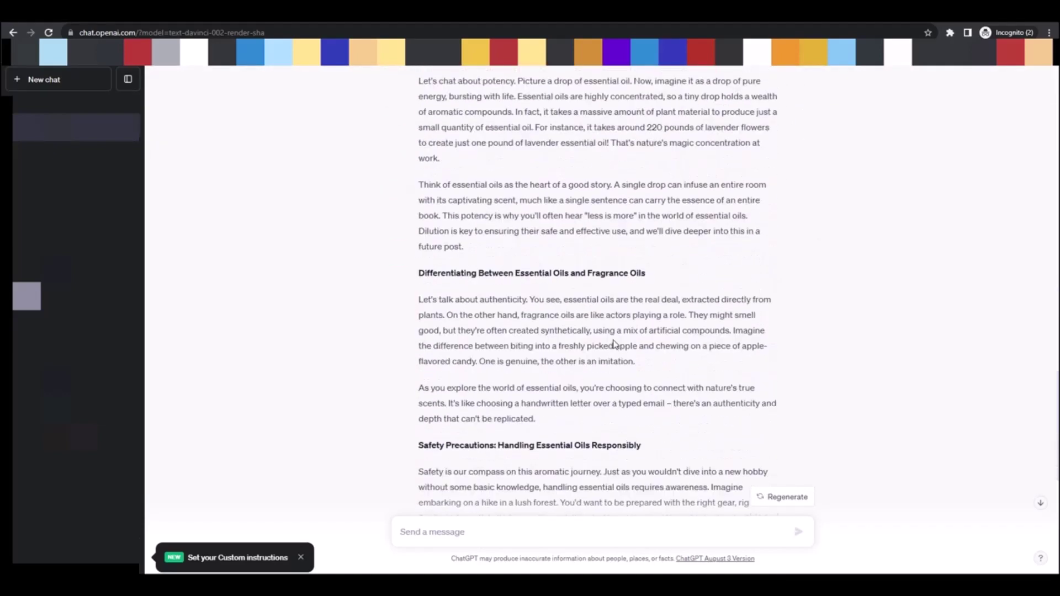
scroll(740, 341, "up", 20)
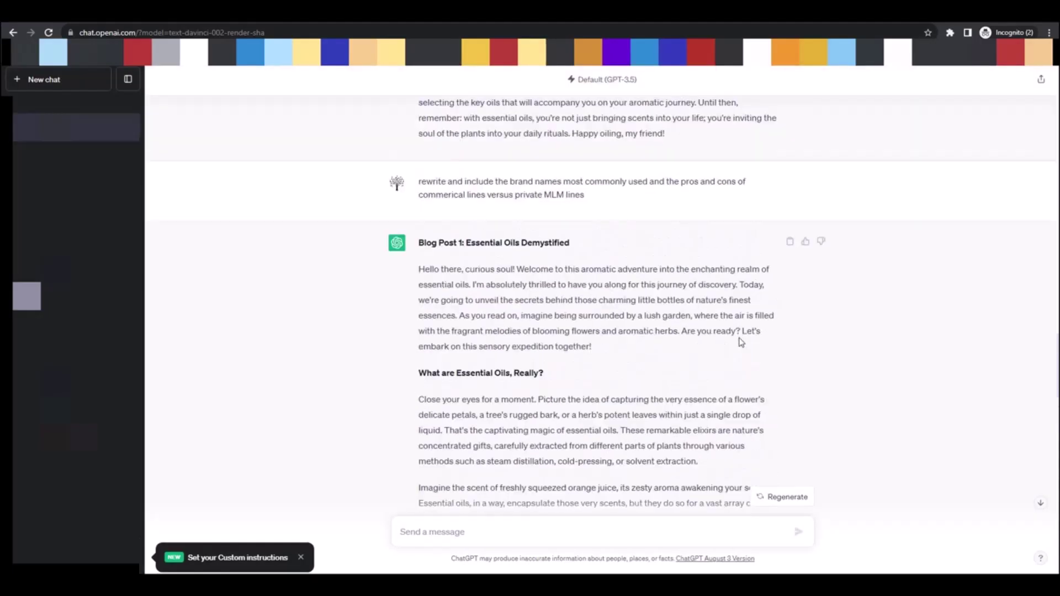
scroll(738, 337, "up", 15)
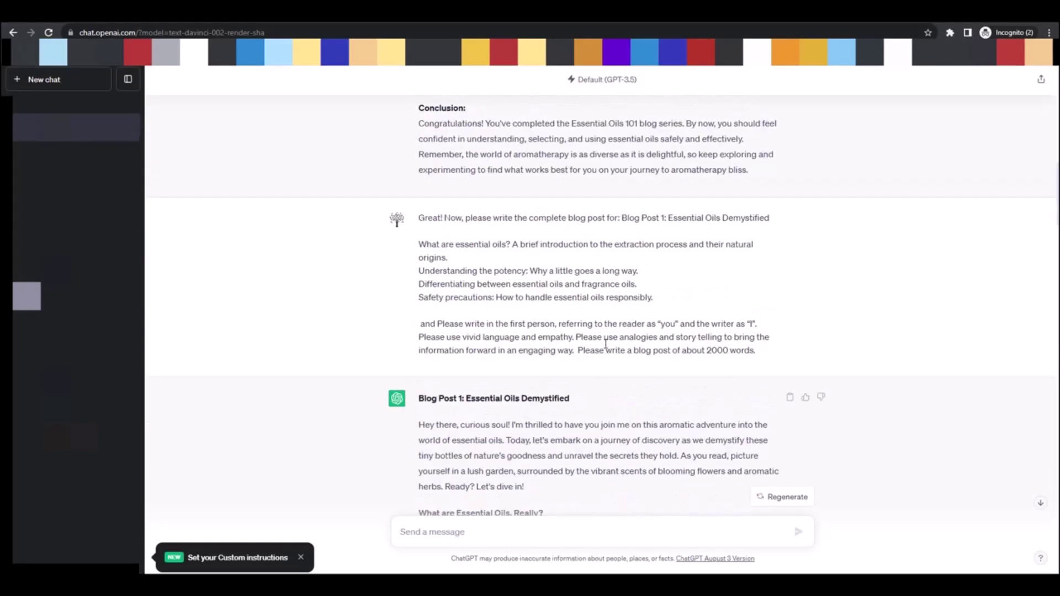
scroll(606, 343, "up", 12)
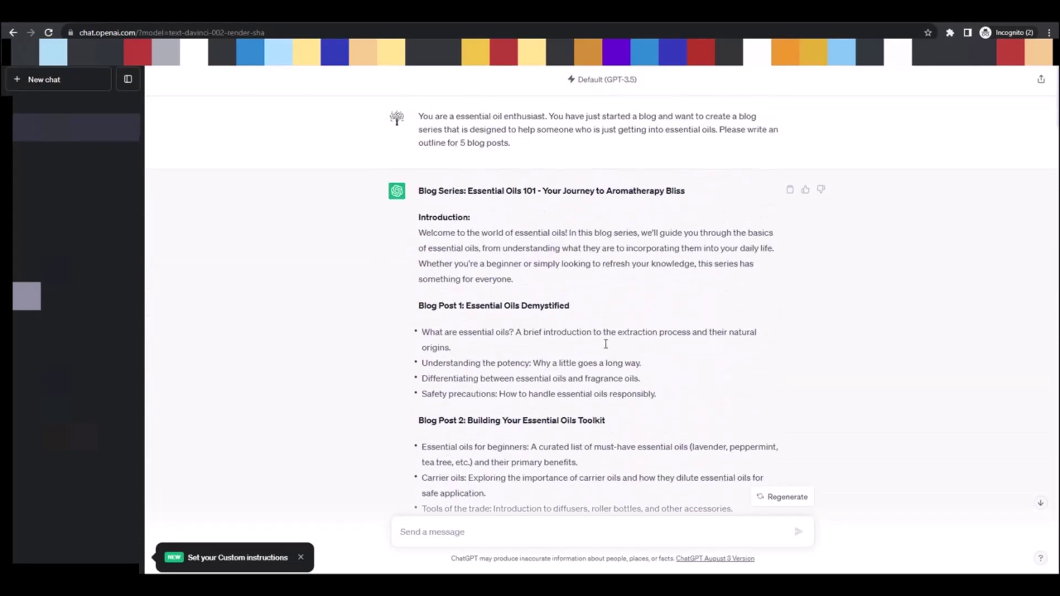
scroll(606, 344, "down", 1)
scroll(606, 345, "up", 1)
Reuse the essential-oil outline prompt in a new message with an expert golfer persona.
left_click_drag(416, 114, 542, 150)
key("ctrl+c")
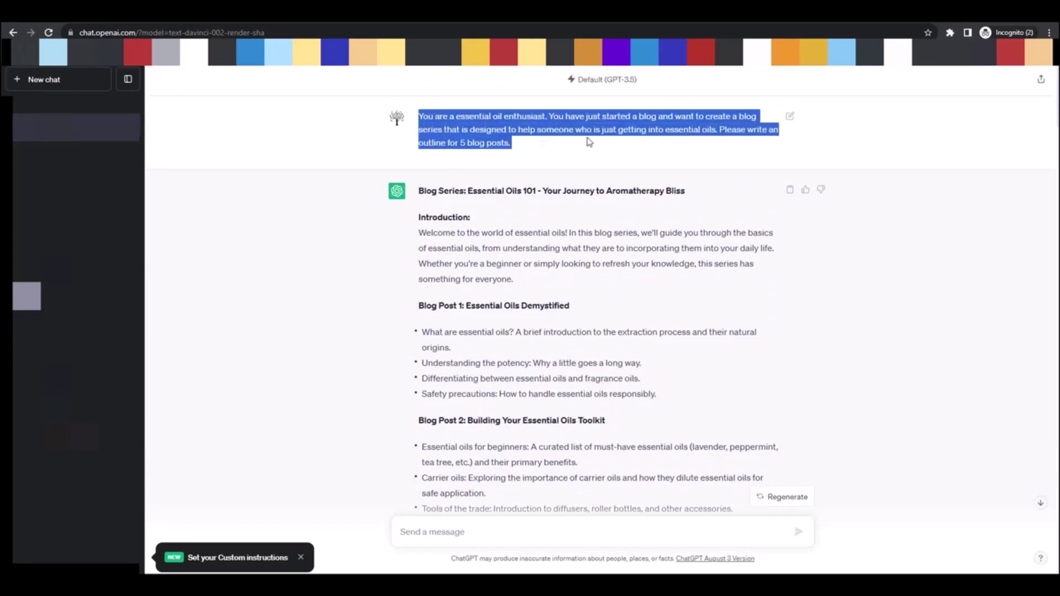
left_click(423, 531)
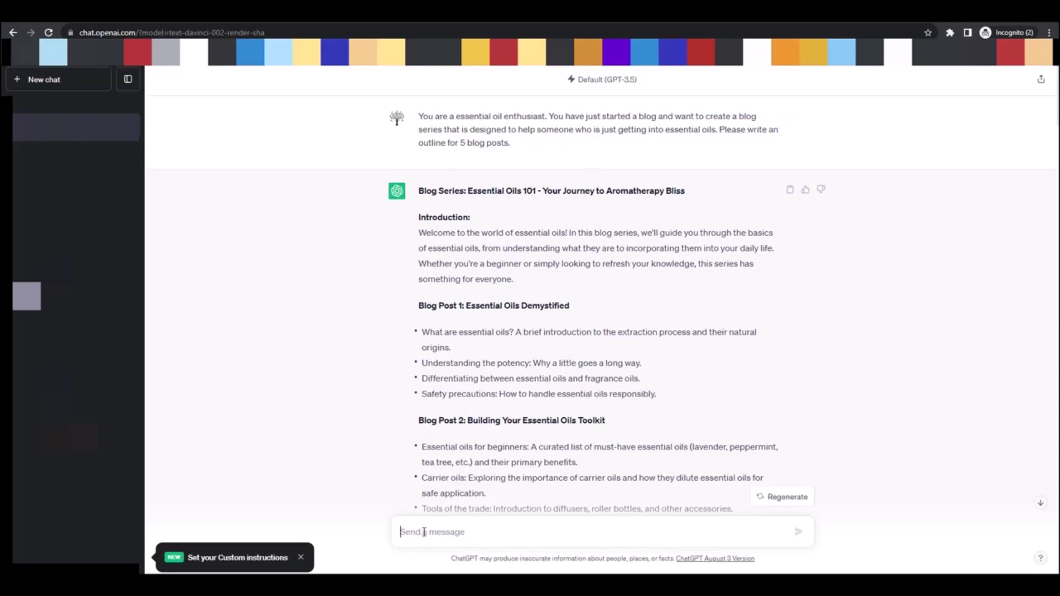
key("ctrl+v")
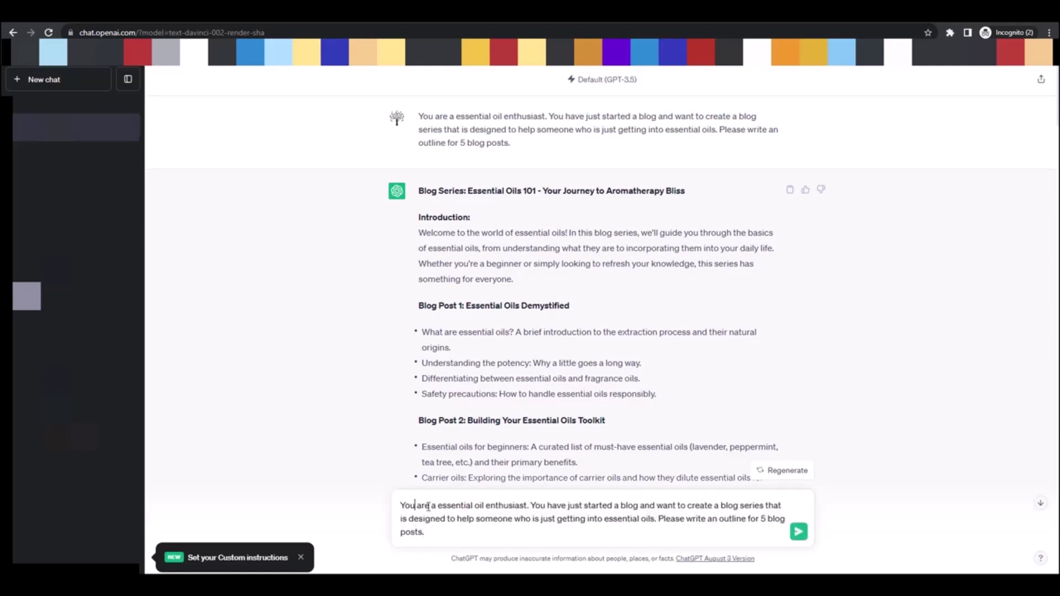
type("r b")
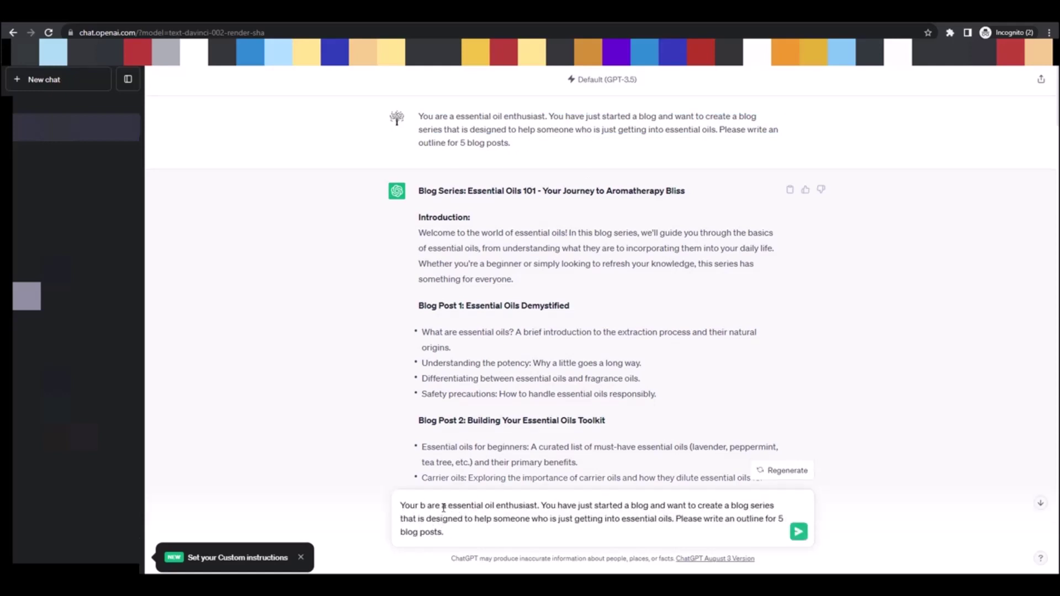
key("BackSpace")
key("BackSpace")
type("w persona is t")
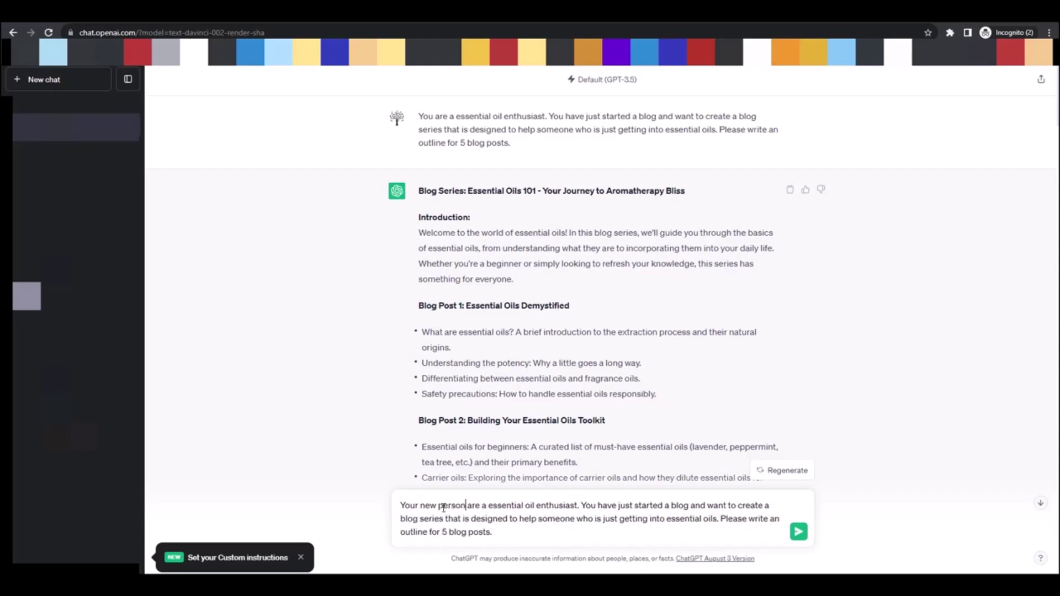
type("hat of an ex")
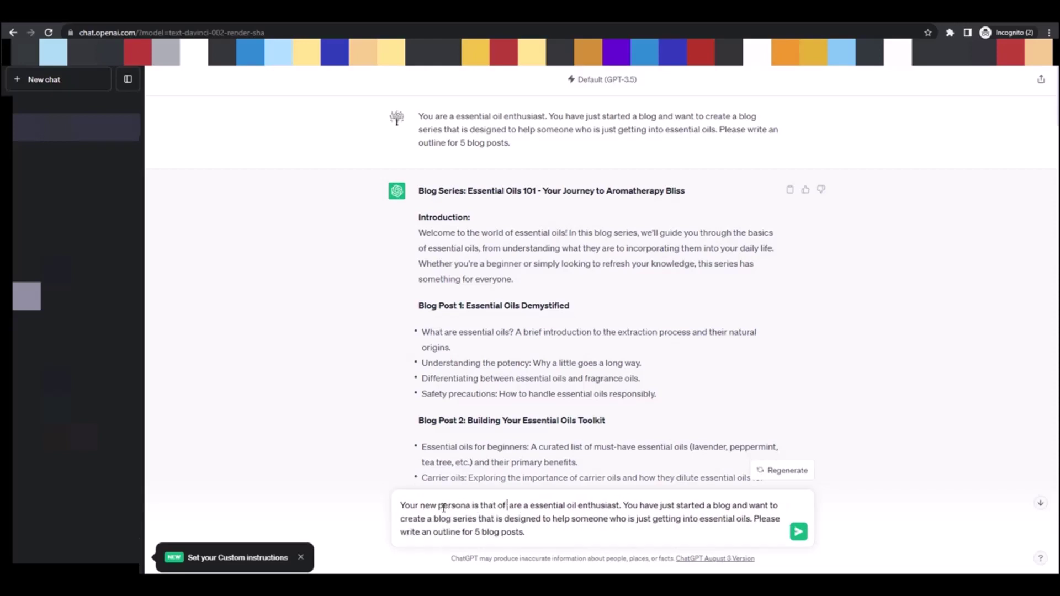
type("pert golfer")
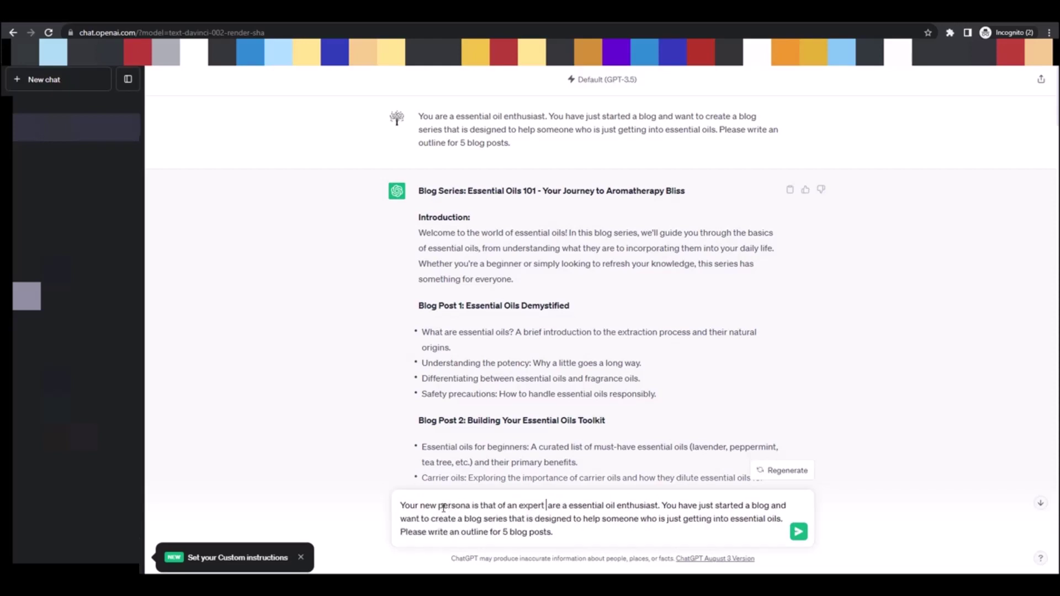
key("Delete")
key("Delete")
key("Delete")
key("Delete")
key("Delete")
key("Delete")
key("Delete")
key("Delete")
key("Delete")
key("Delete")
key("Delete")
key("Delete")
key("Delete")
key("Delete")
key("Delete")
key("Delete")
key("Delete")
key("Delete")
key("Delete")
key("Delete")
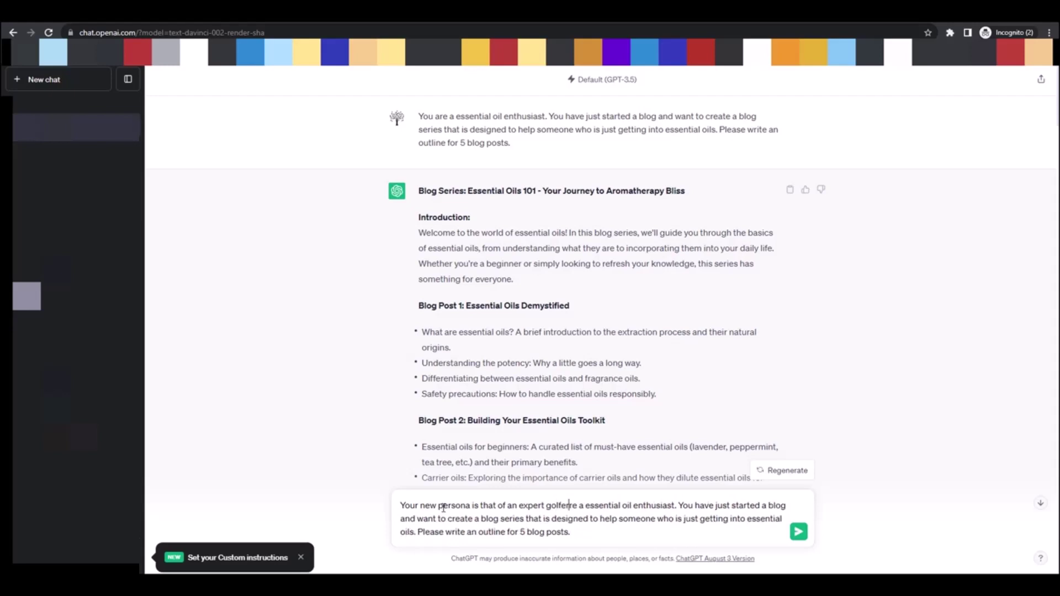
key("Delete")
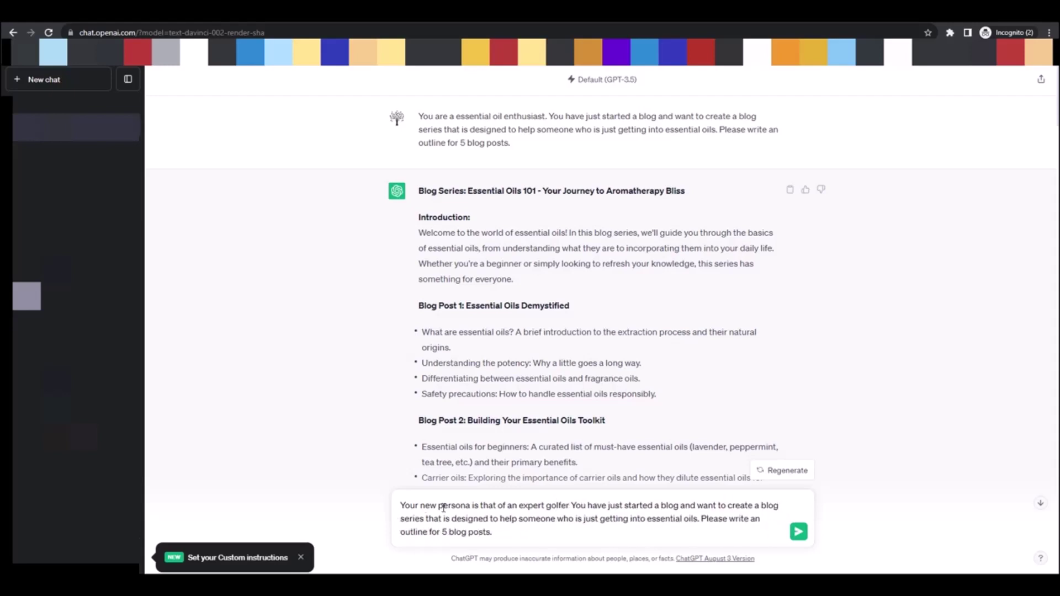
type(".")
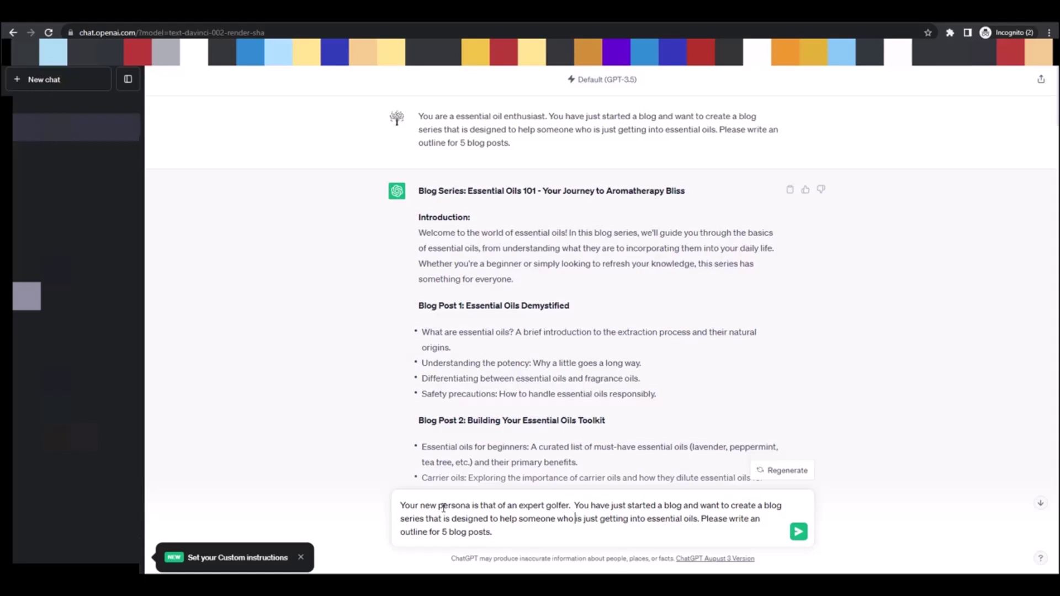
Change the prompt's topic to 'golf understand the essentials'.
key("ctrl+Right")
key("ctrl+Right")
key("ctrl+Right")
key("ctrl+Right")
type("golf ")
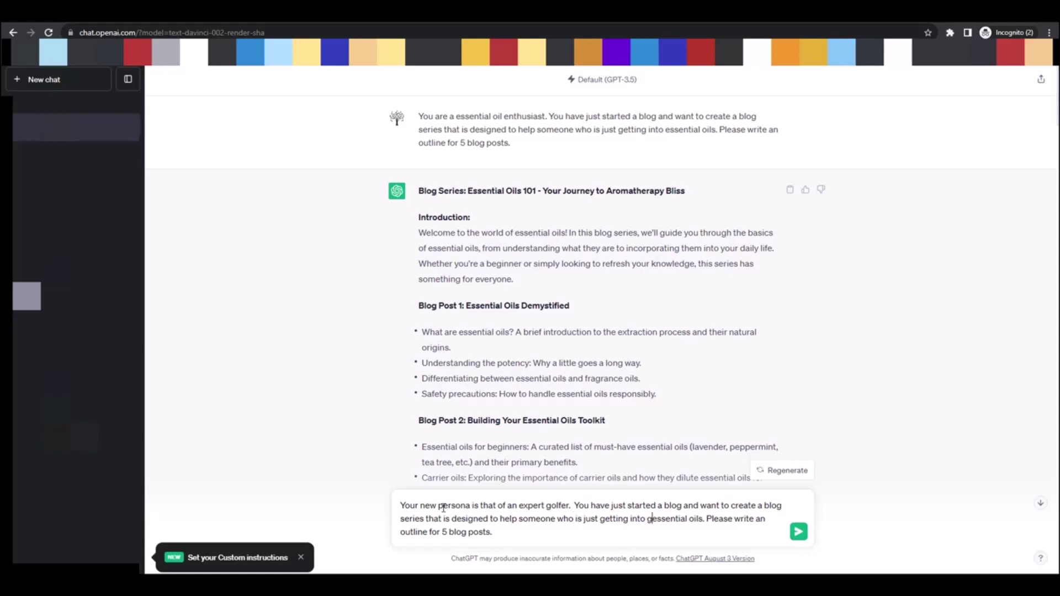
type("understand the ")
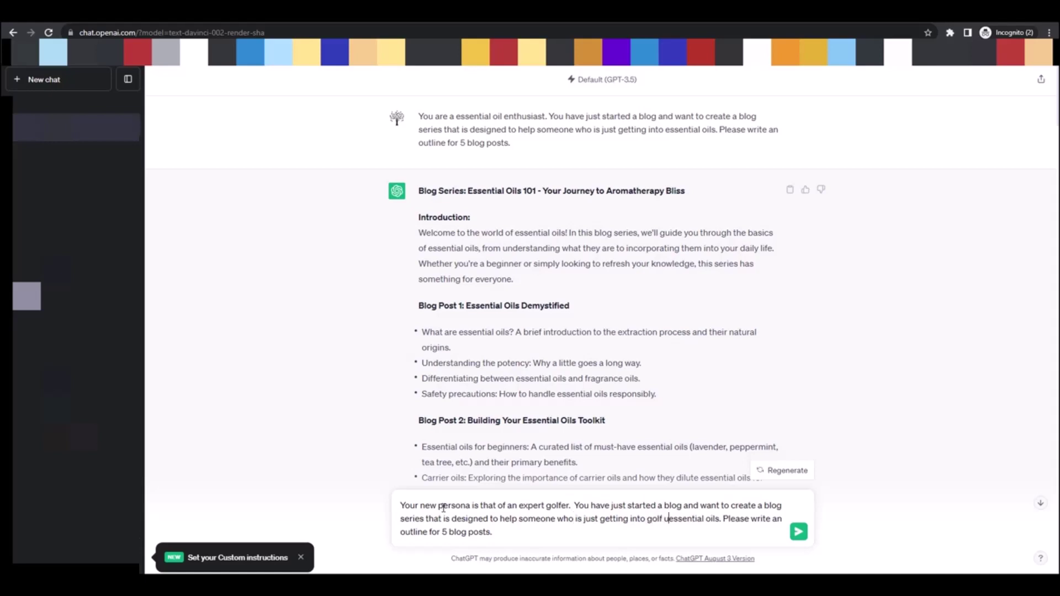
type("essentials")
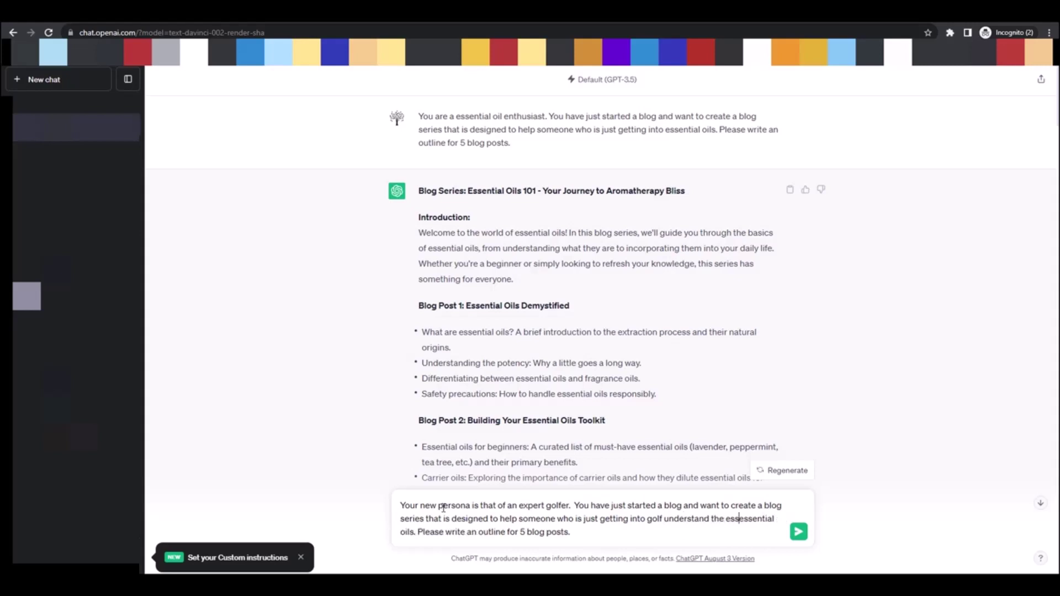
key("Delete")
key("Delete")
key("Delete")
key("Delete")
key("Delete")
key("Delete")
key("Delete")
key("Delete")
key("Delete")
key("Delete")
key("Delete")
key("Delete")
key("Delete")
key("Delete")
key("Delete")
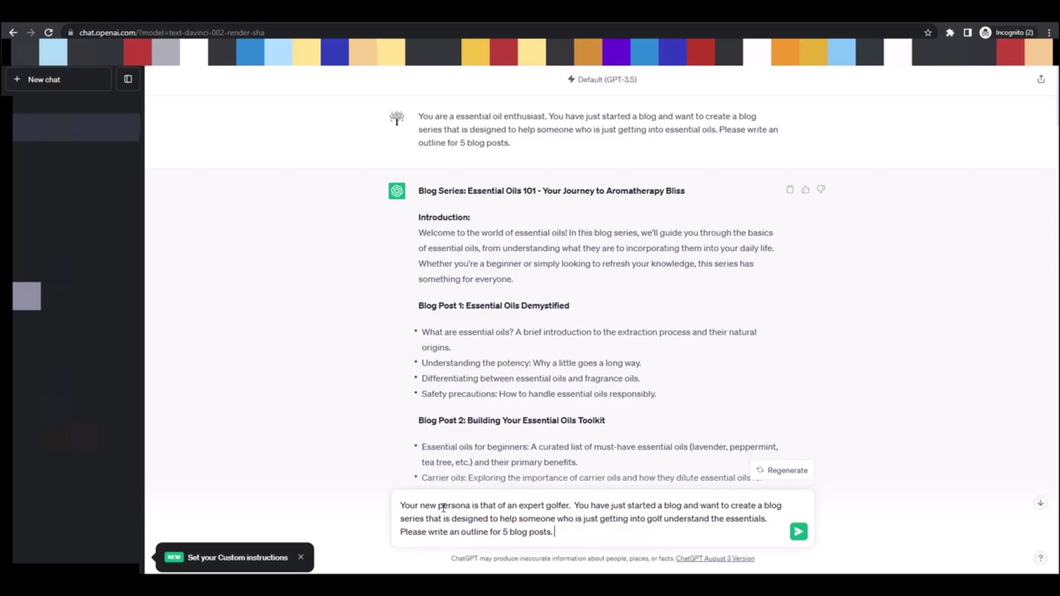
Send the golfer prompt and review the 'Mastering Golf Basics - Your Journey to Tee Time Triumph' outline.
left_click(798, 532)
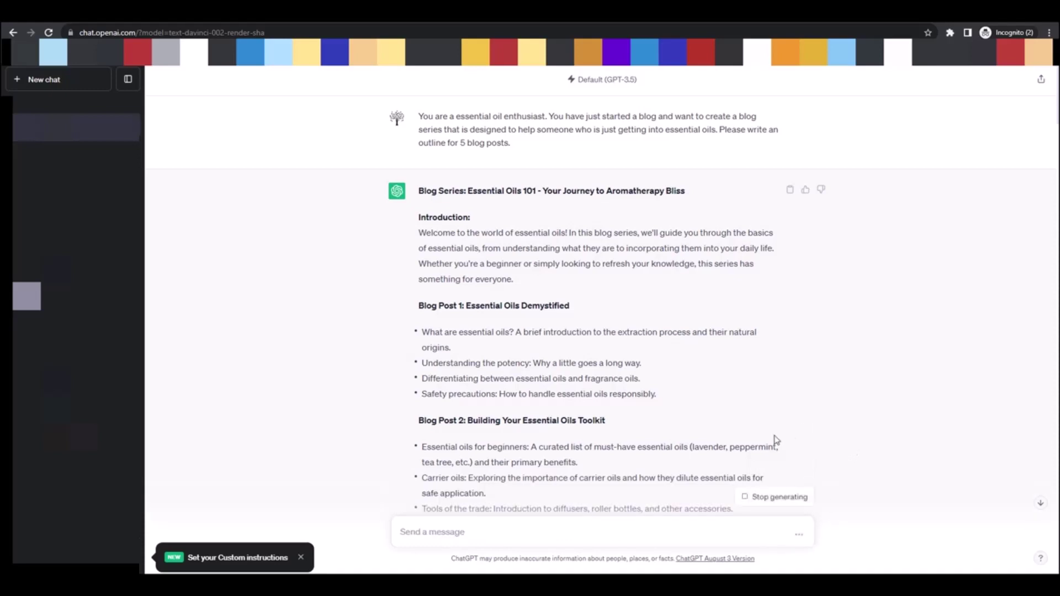
scroll(765, 438, "down", 5)
scroll(682, 431, "down", 20)
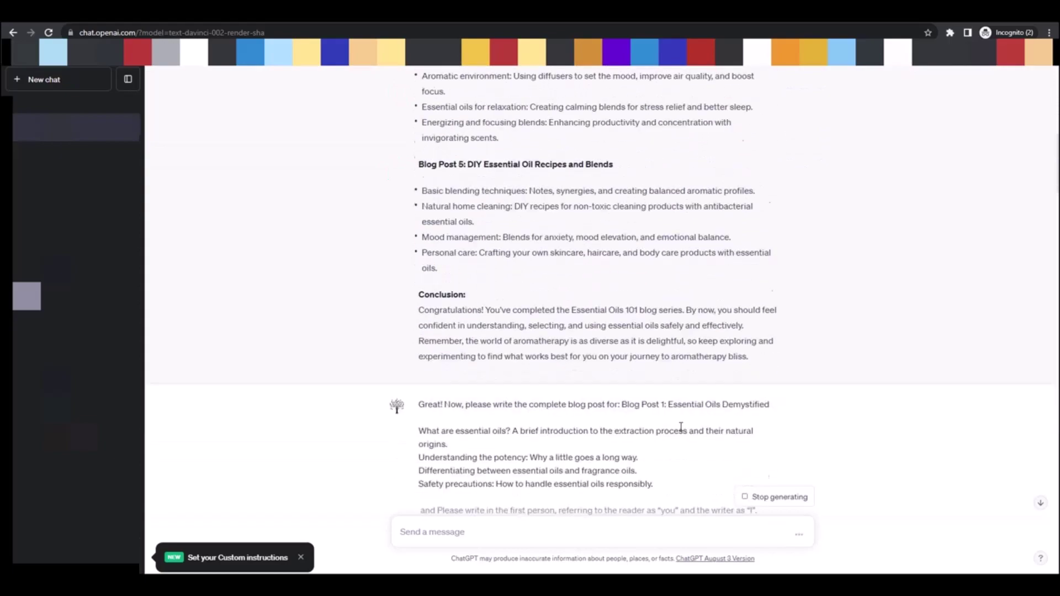
scroll(665, 418, "down", 10)
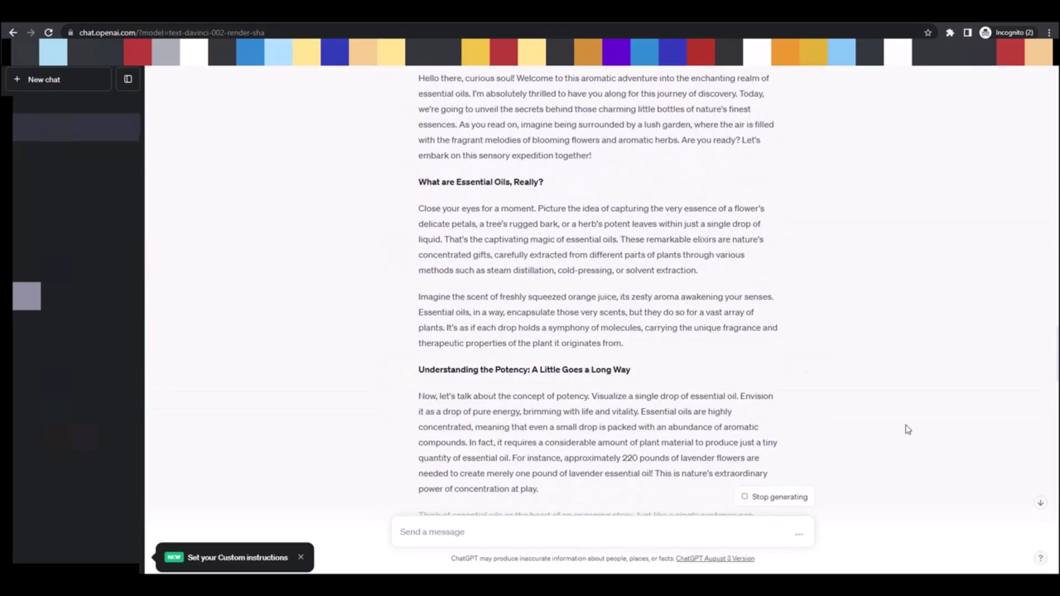
left_click(1041, 506)
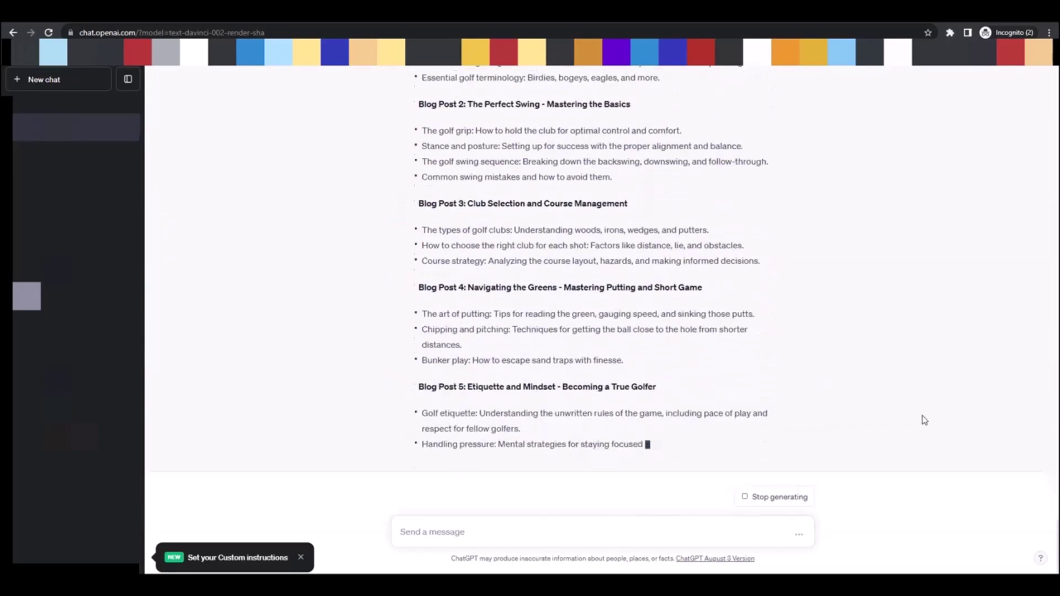
scroll(843, 419, "up", 10)
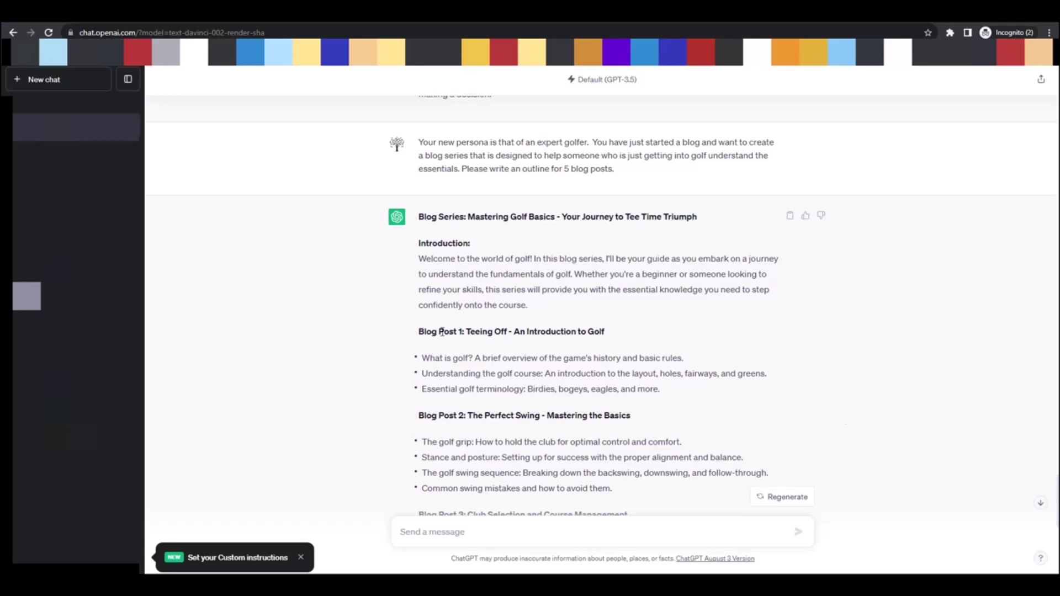
Copy the earlier 'Great! Now, please write…' full-blog-post prompt into the message box.
left_click_drag(418, 331, 682, 386)
scroll(683, 356, "up", 1)
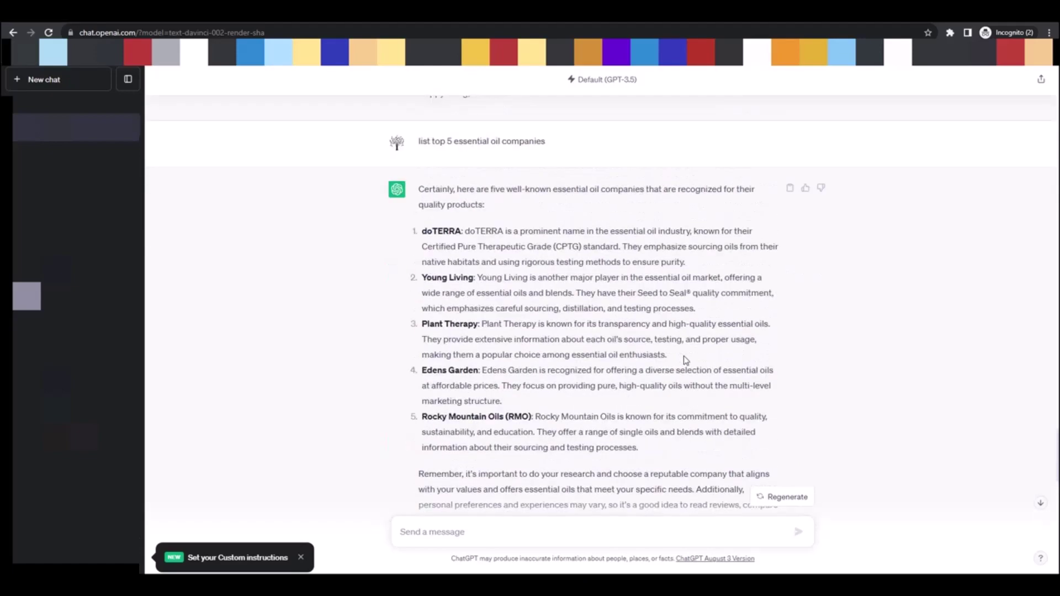
scroll(686, 360, "up", 4)
scroll(685, 360, "up", 15)
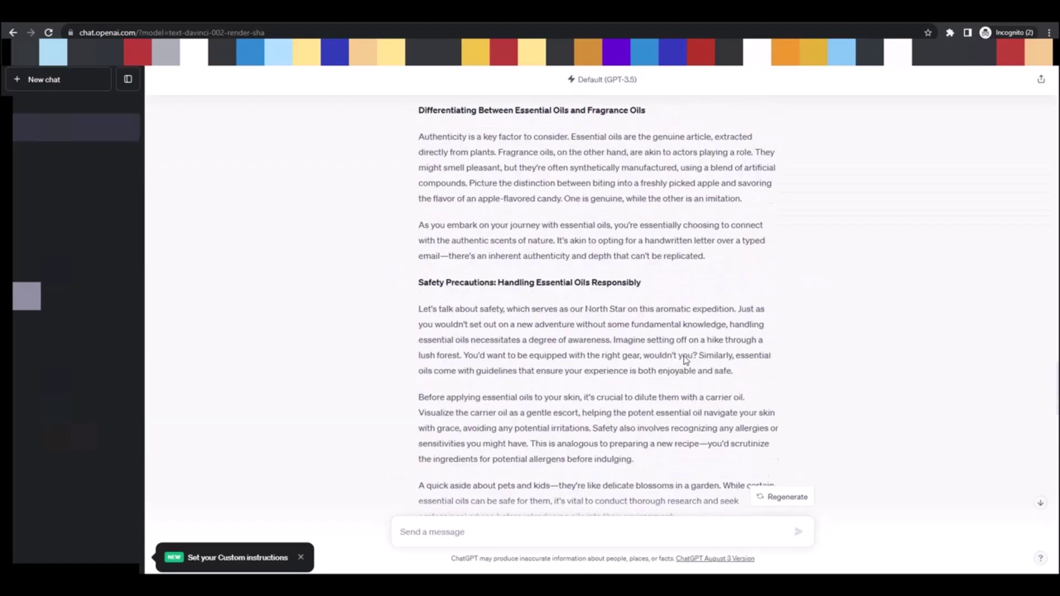
scroll(686, 360, "up", 5)
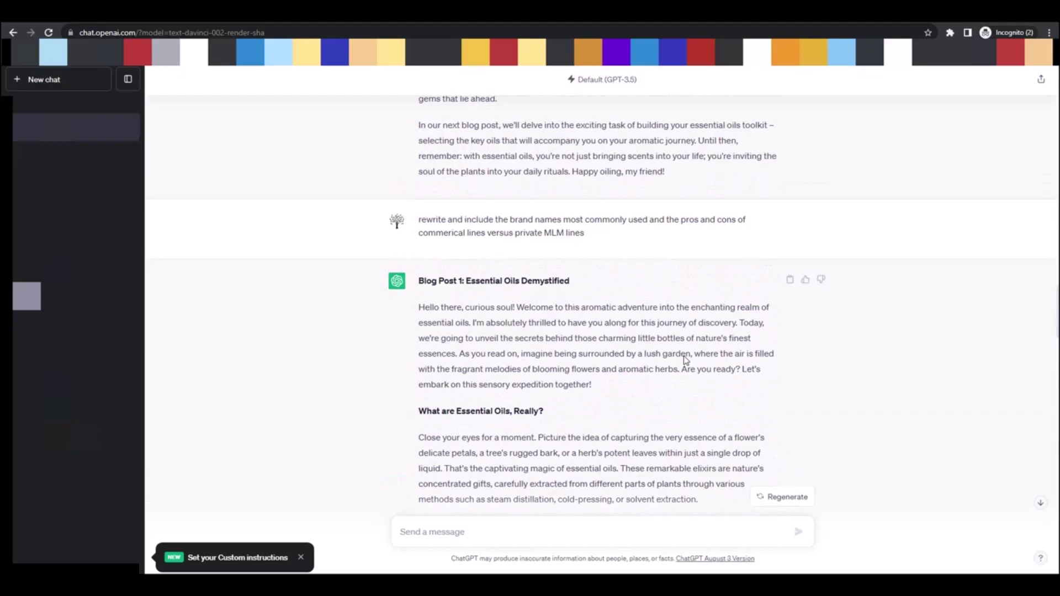
scroll(667, 307, "up", 15)
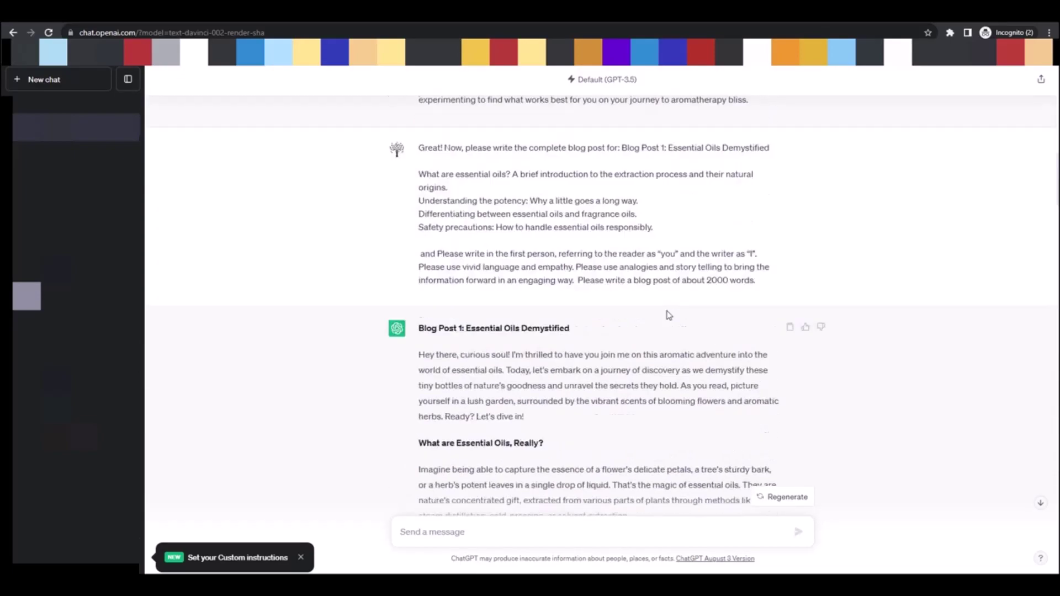
scroll(667, 311, "up", 15)
scroll(671, 306, "down", 5)
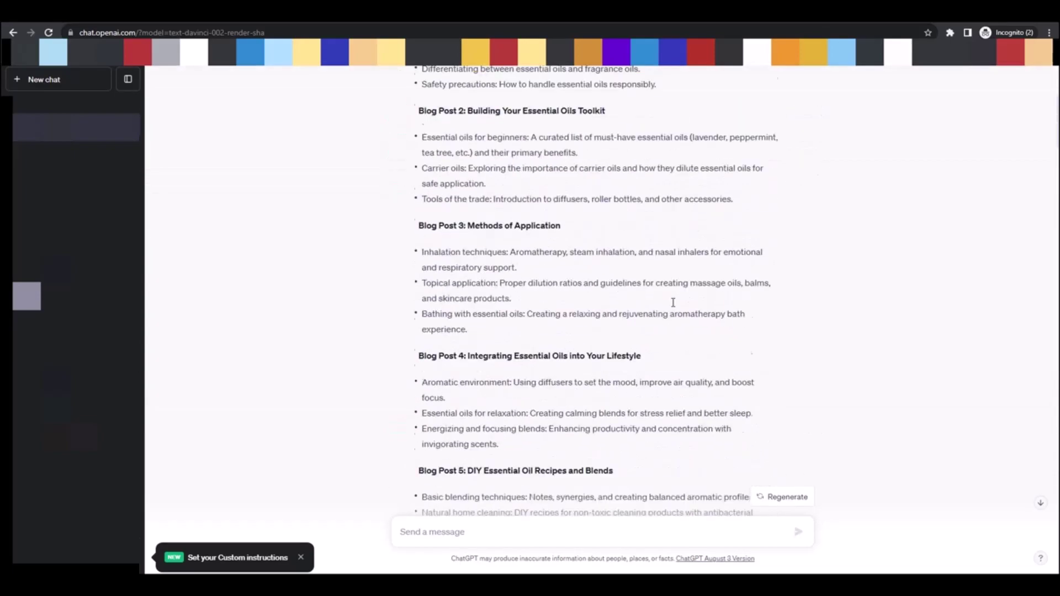
scroll(673, 304, "down", 9)
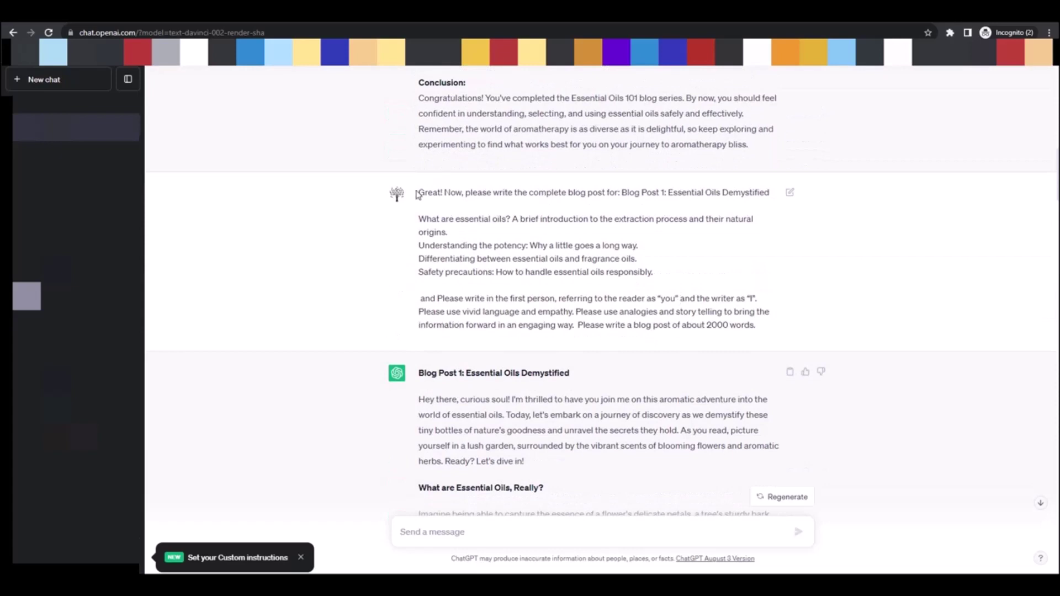
left_click_drag(417, 194, 776, 329)
key("ctrl+c")
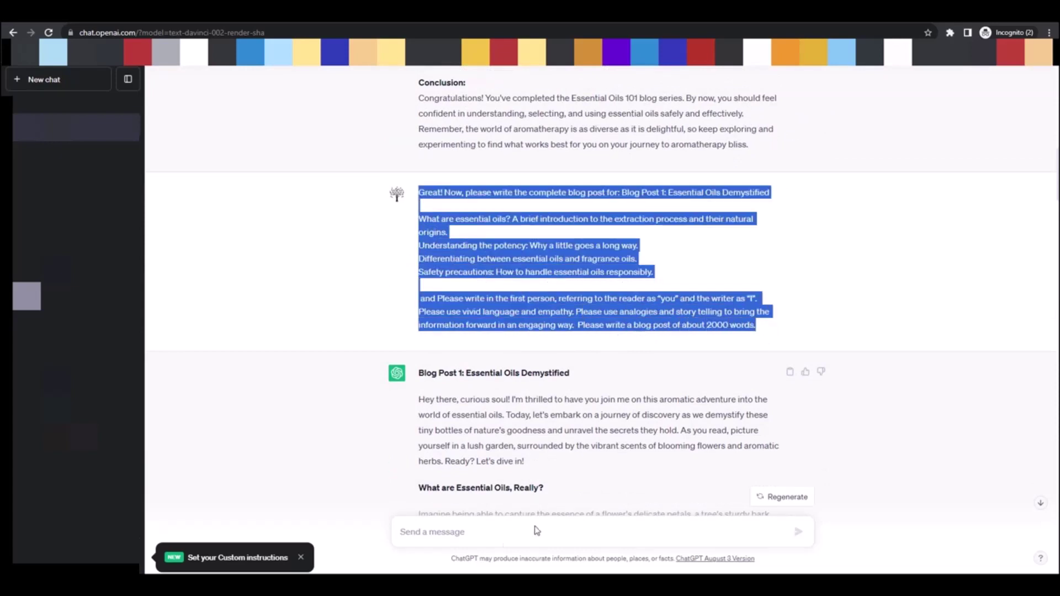
left_click(497, 538)
key("ctrl+v")
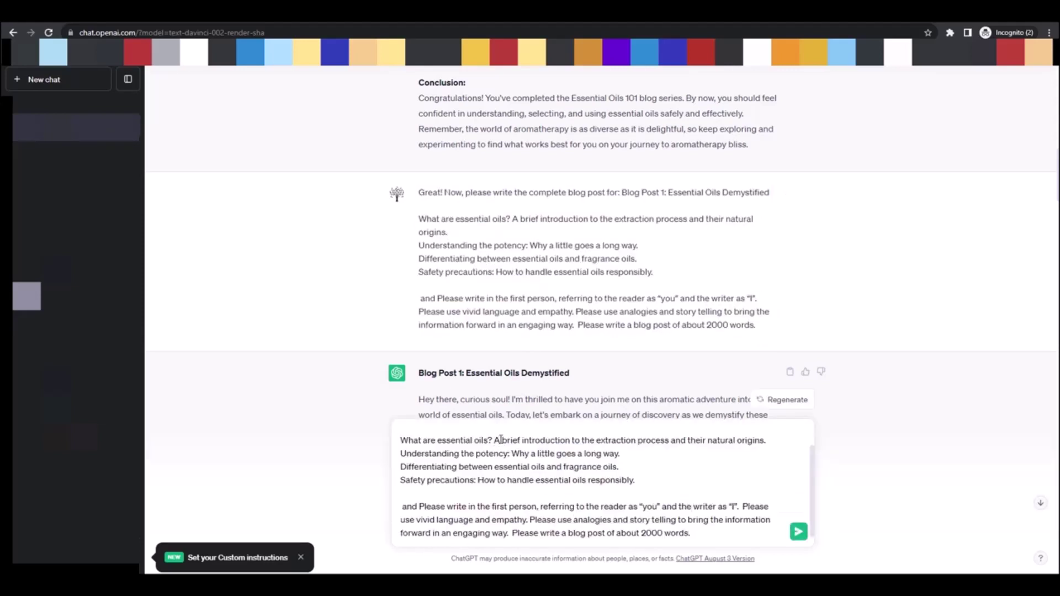
Swap the essential-oils outline for Blog Post 1: Teeing Off - An Introduction to Golf.
scroll(610, 462, "up", 1)
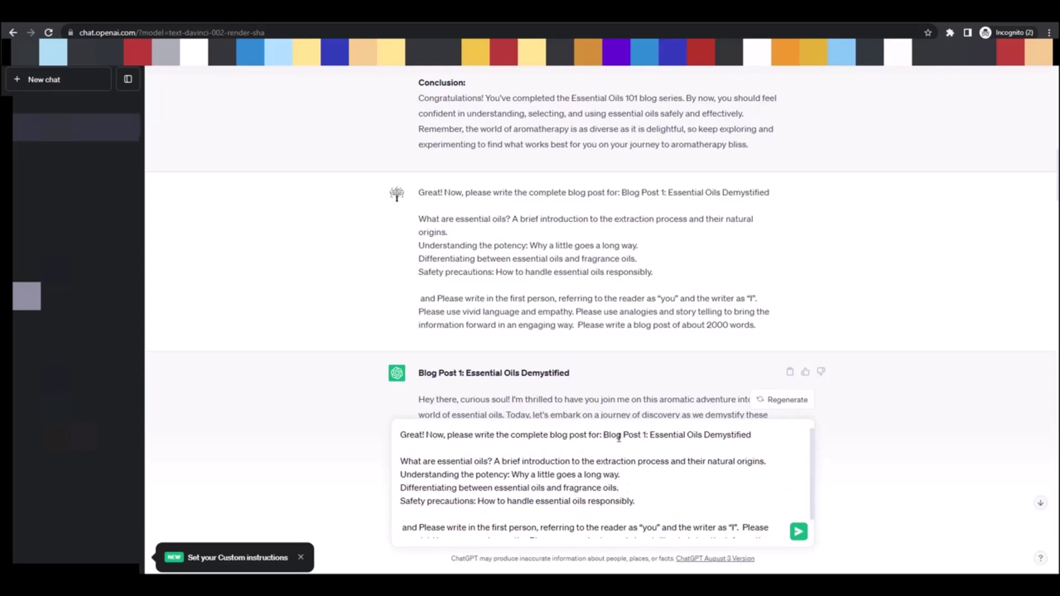
scroll(877, 374, "down", 20)
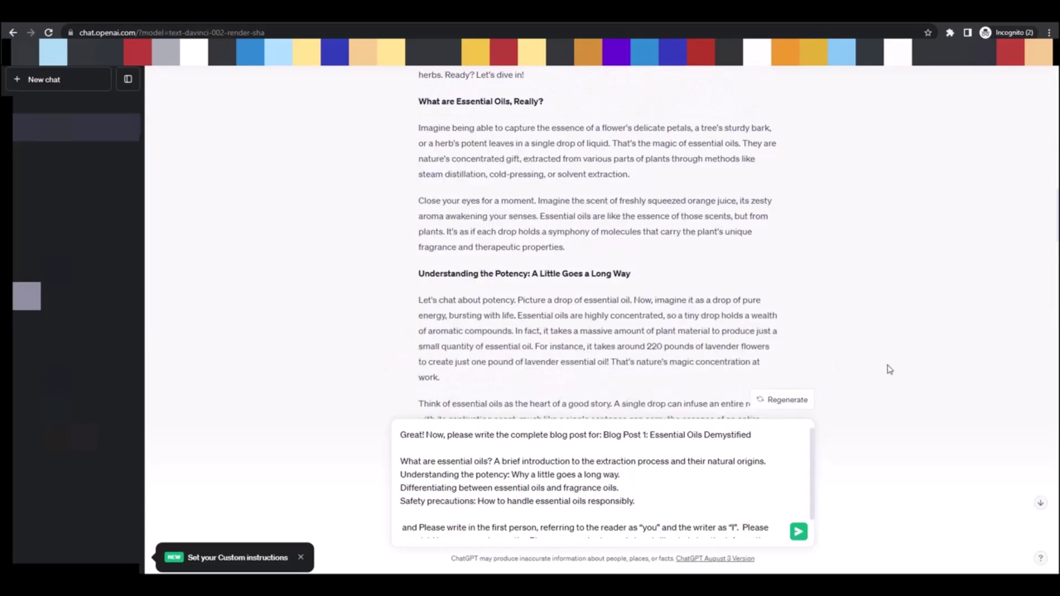
scroll(878, 375, "down", 20)
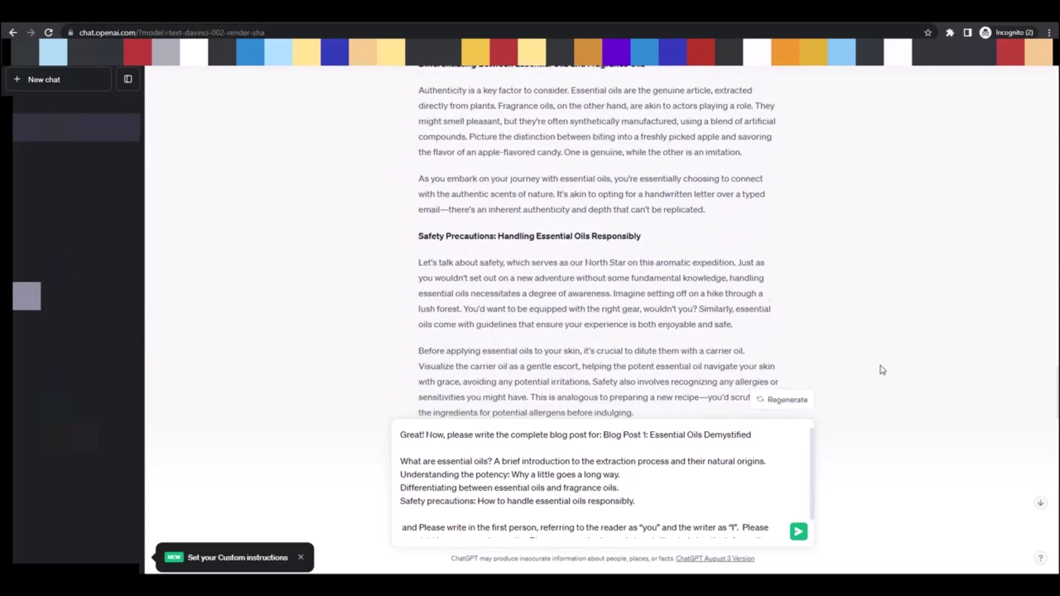
left_click(1041, 504)
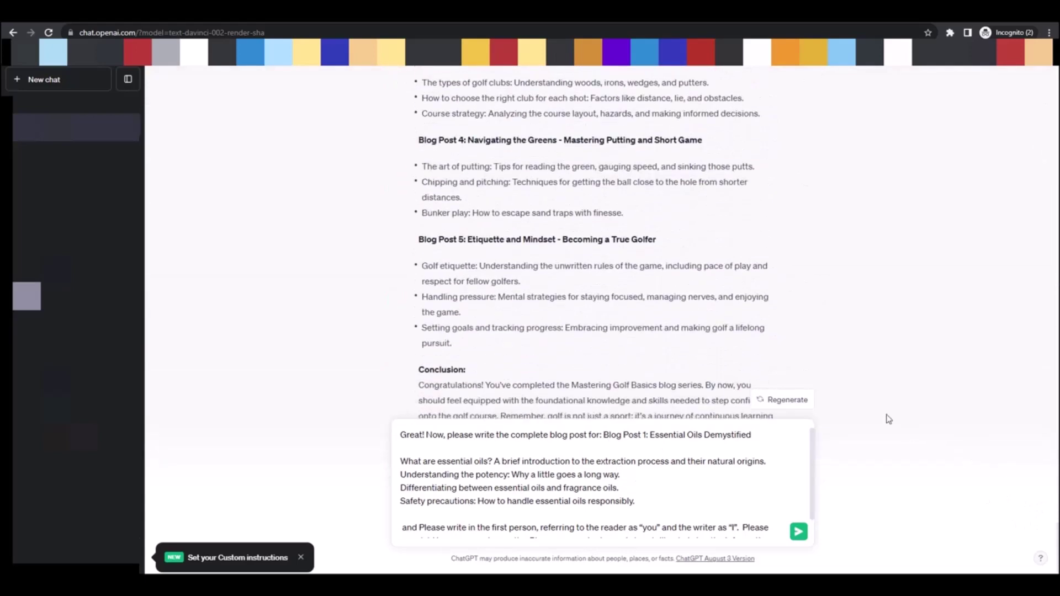
scroll(603, 307, "up", 6)
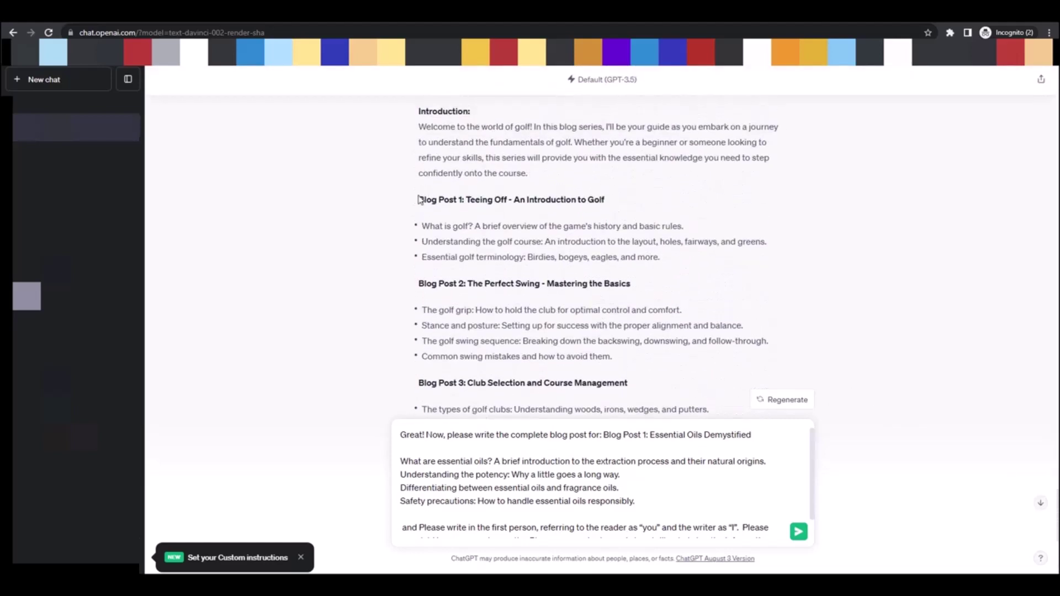
left_click_drag(419, 200, 683, 266)
key("ctrl+c")
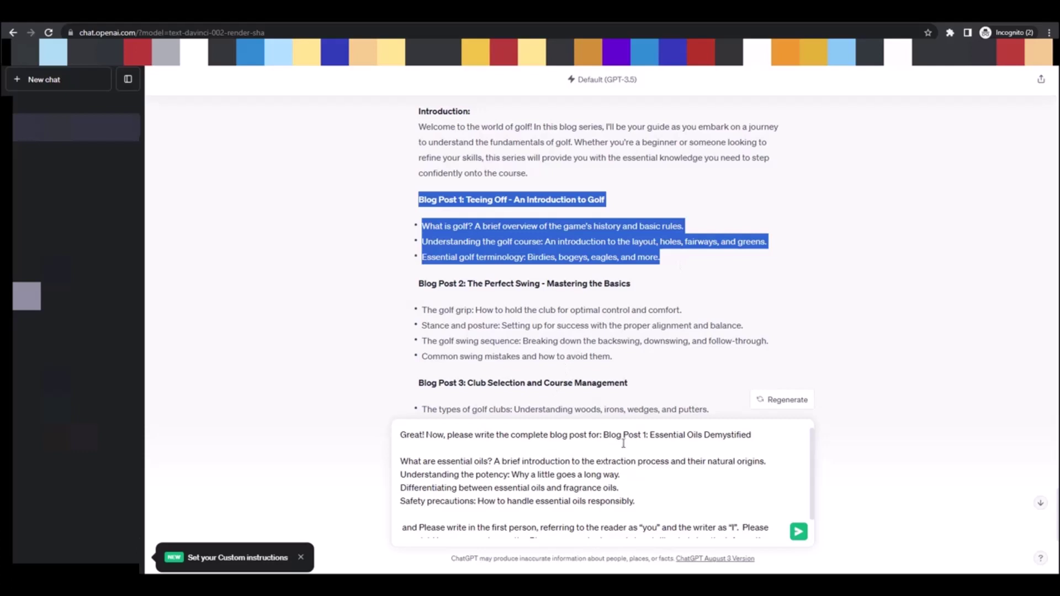
left_click_drag(603, 434, 648, 501)
Paste the Blog Post 1 outline, send it, and review the generated 'Teeing Off - An Introduction to Golf' post.
key("ctrl+v")
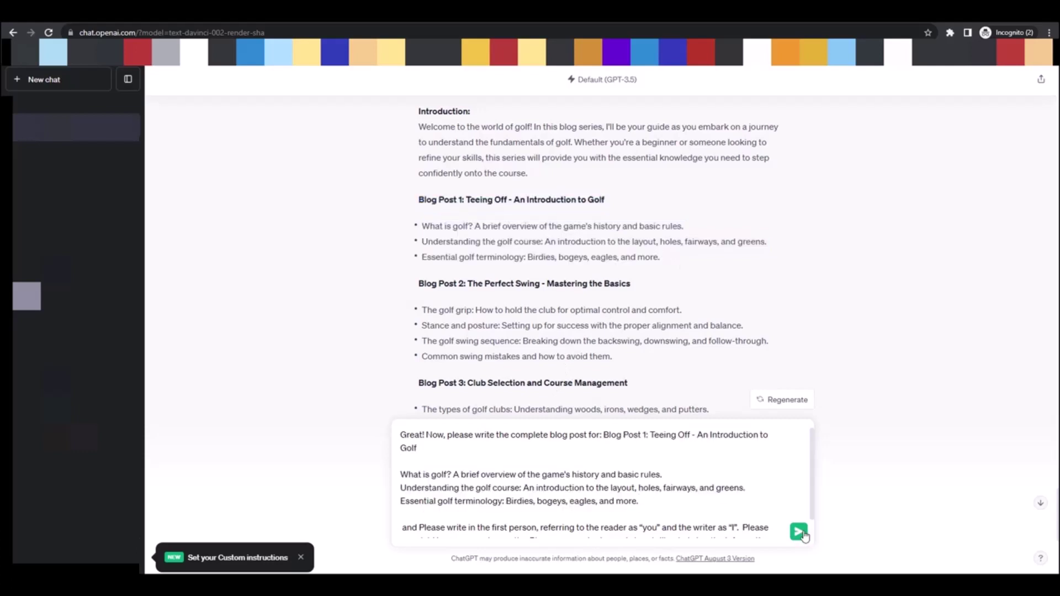
left_click(798, 531)
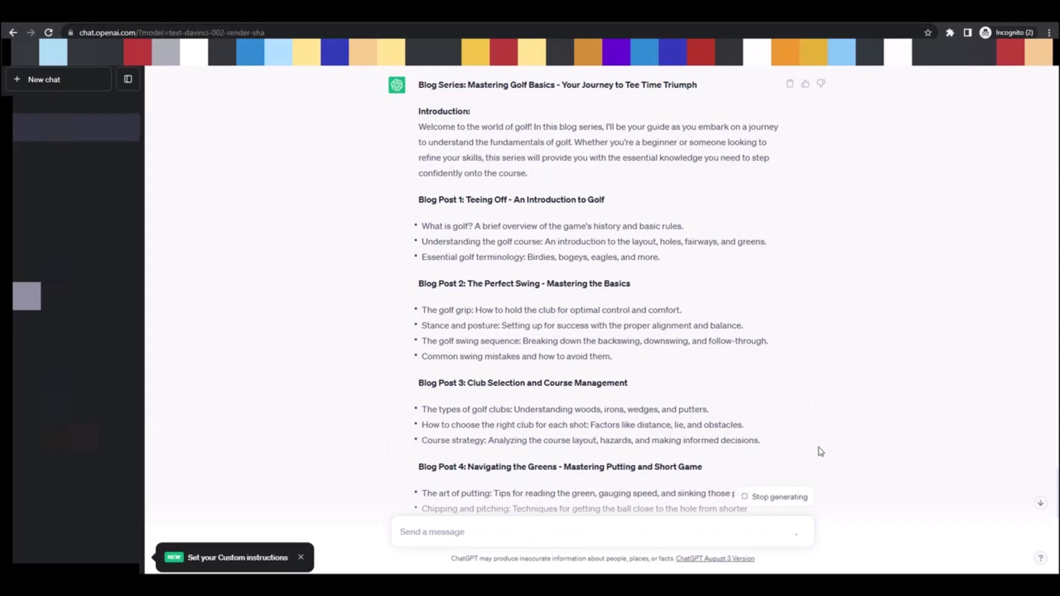
left_click(1039, 503)
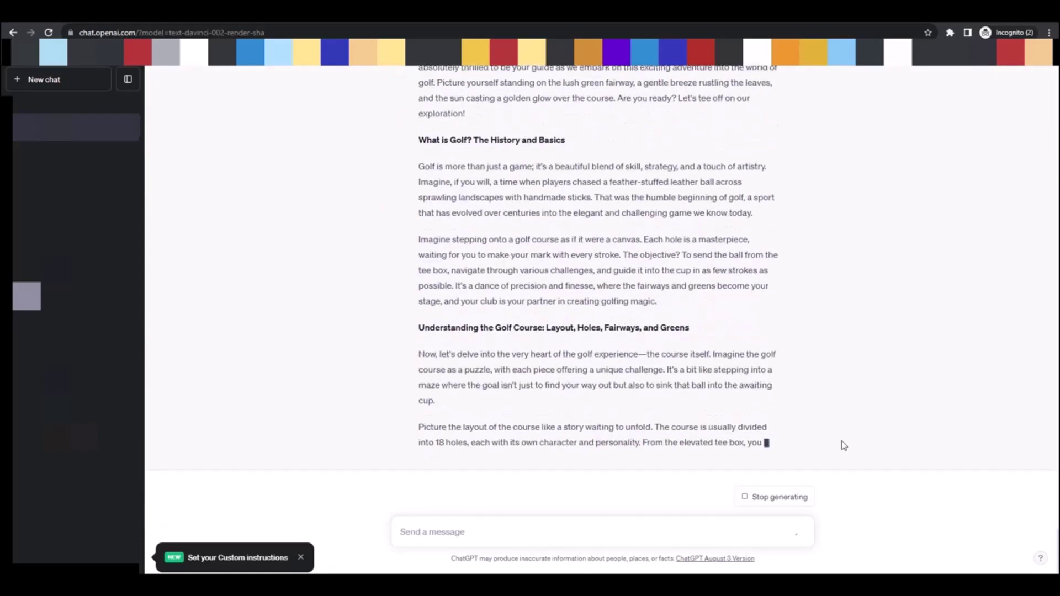
scroll(843, 445, "up", 2)
scroll(843, 445, "up", 2)
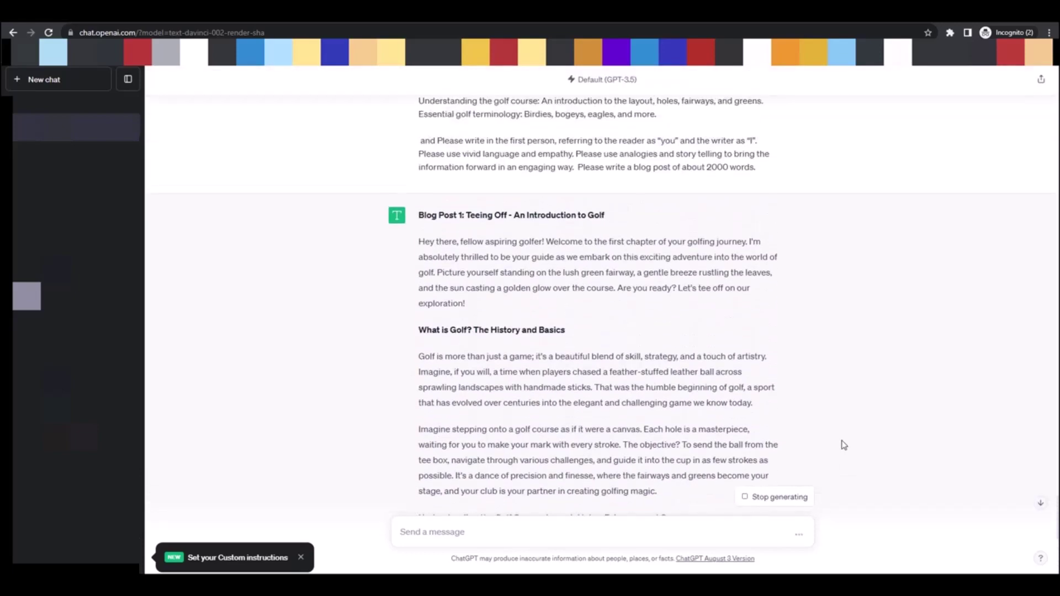
scroll(844, 444, "down", 5)
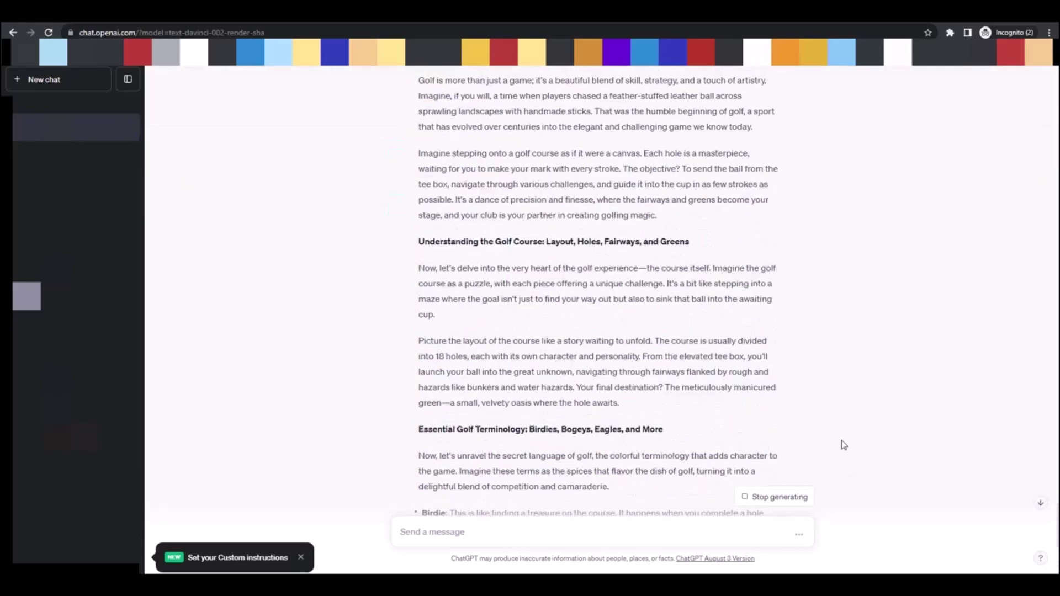
scroll(843, 445, "down", 5)
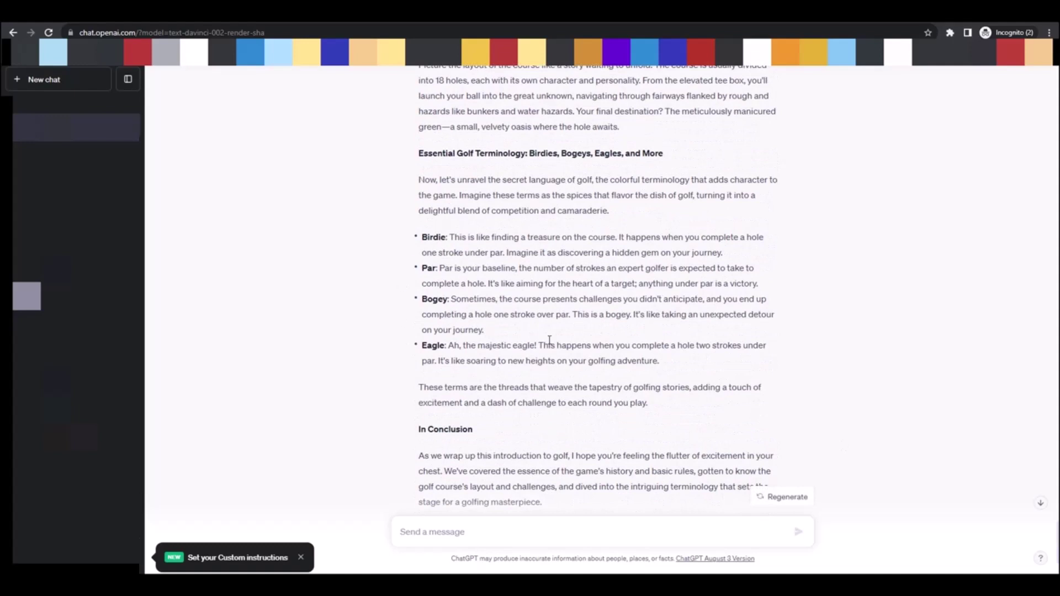